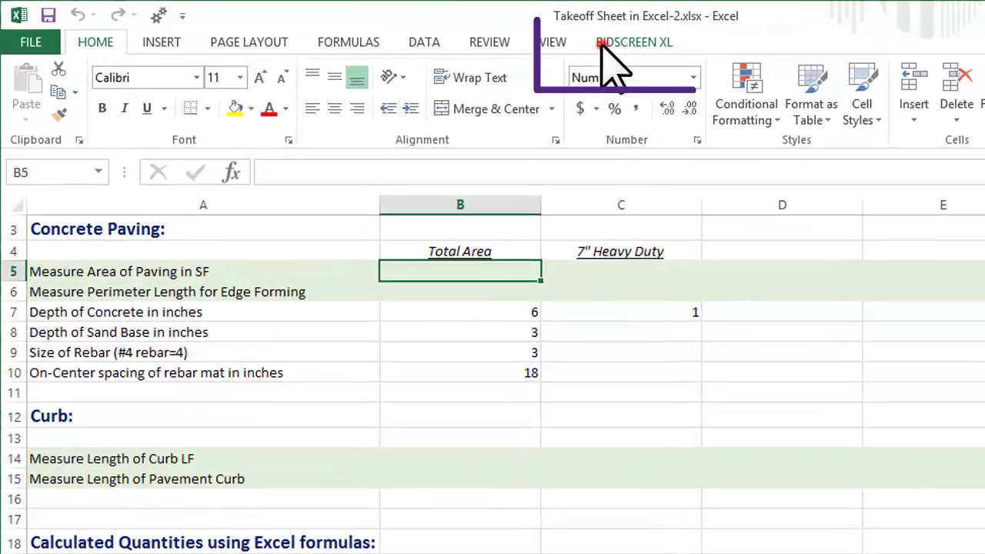
- Show the BidScreen XL Menu, Drawing and Takeoff command groups above the Takeoff sheet
click(481, 32)
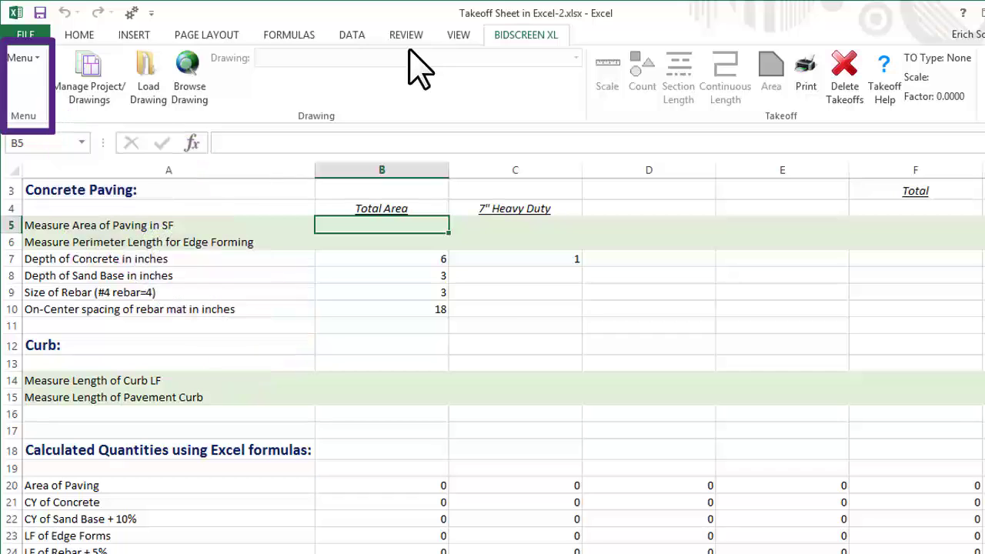
click(31, 59)
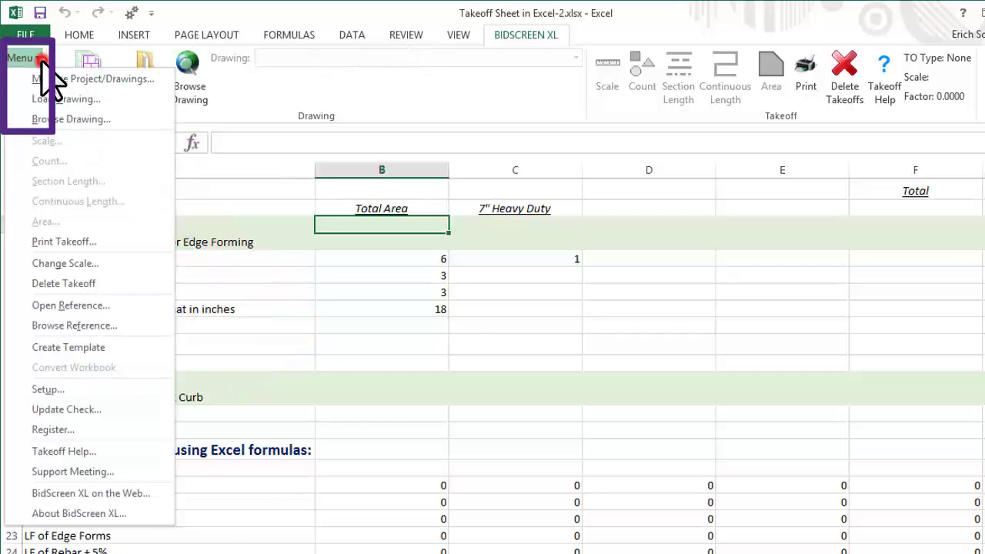
click(31, 389)
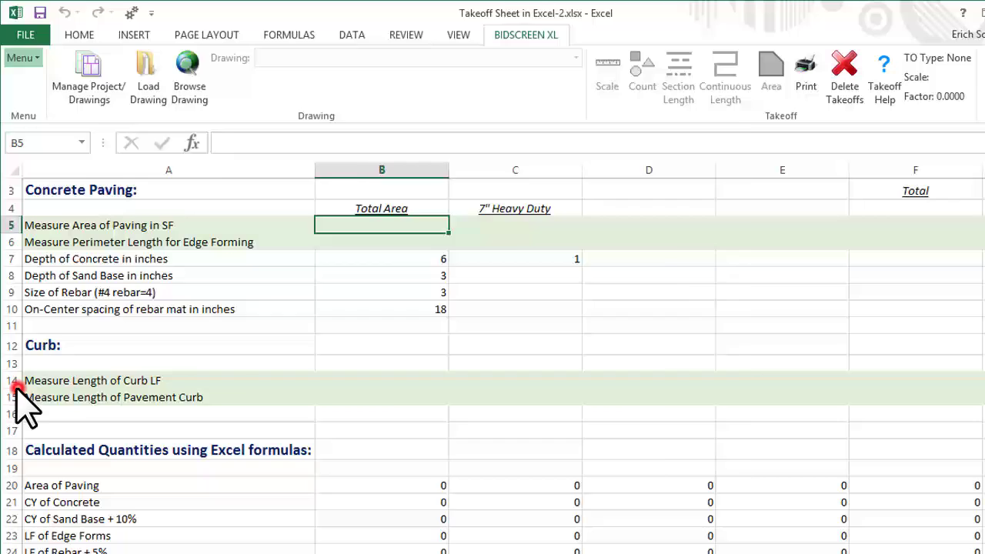
click(362, 156)
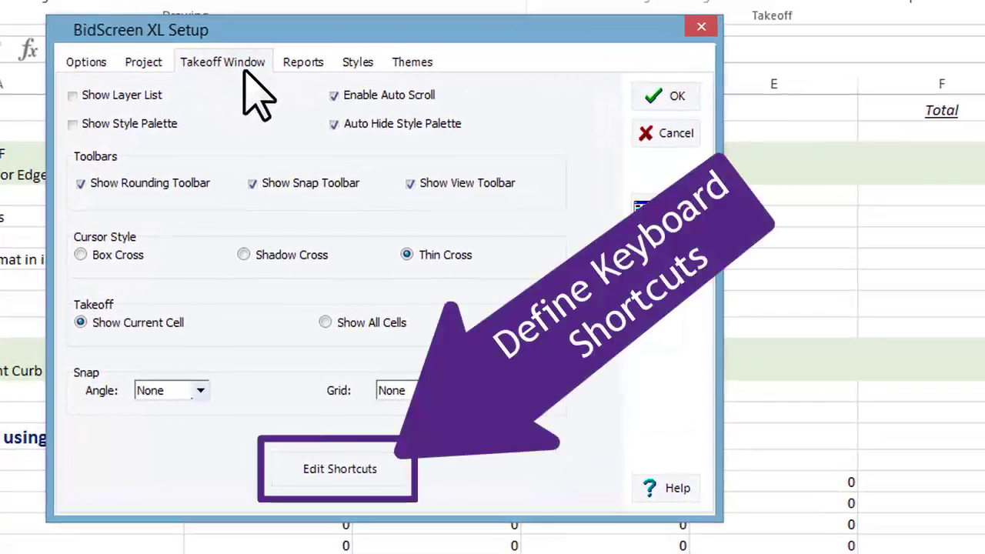
click(348, 66)
click(398, 99)
click(204, 194)
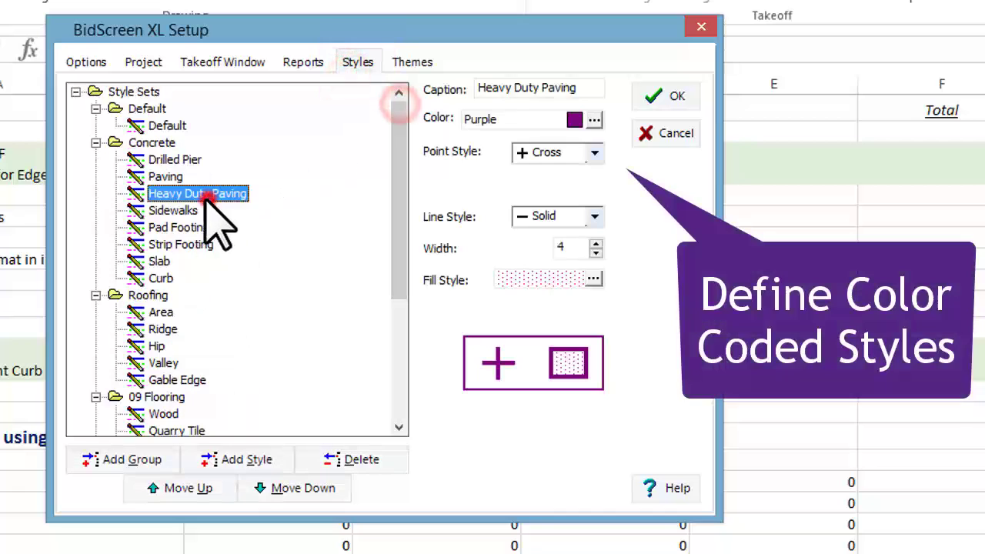
click(163, 176)
click(158, 158)
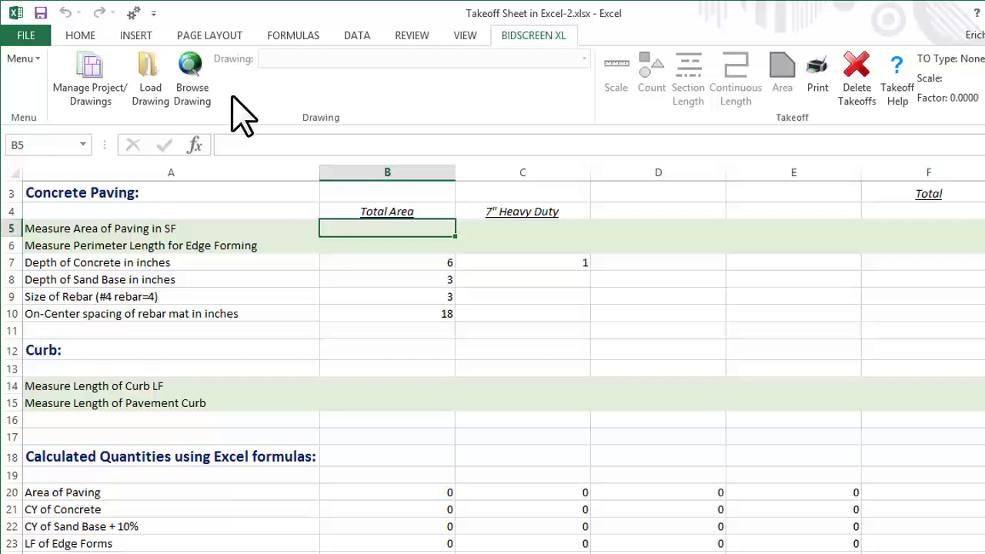
- Load a drawing and choose the CVS 78867_Store PDF from Drawing Files
click(159, 82)
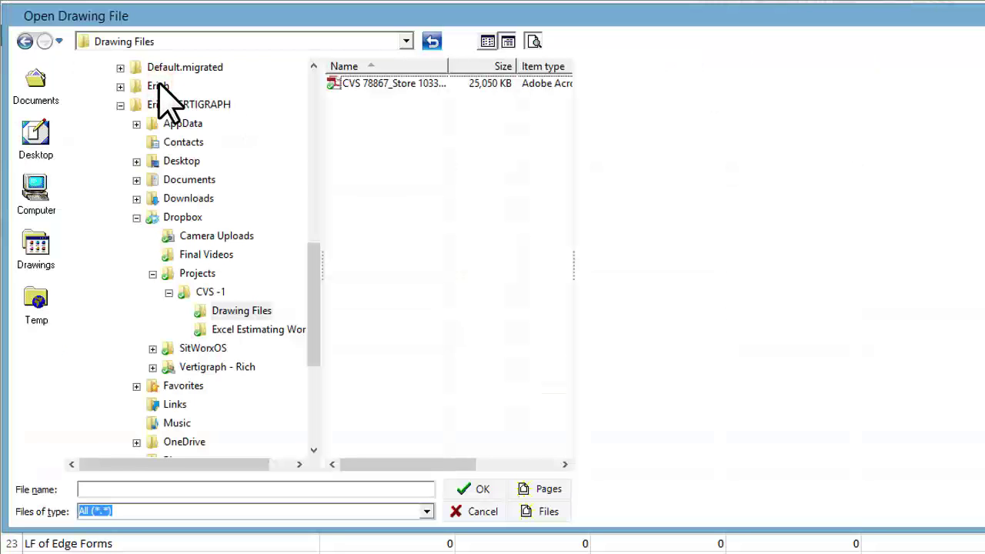
click(358, 87)
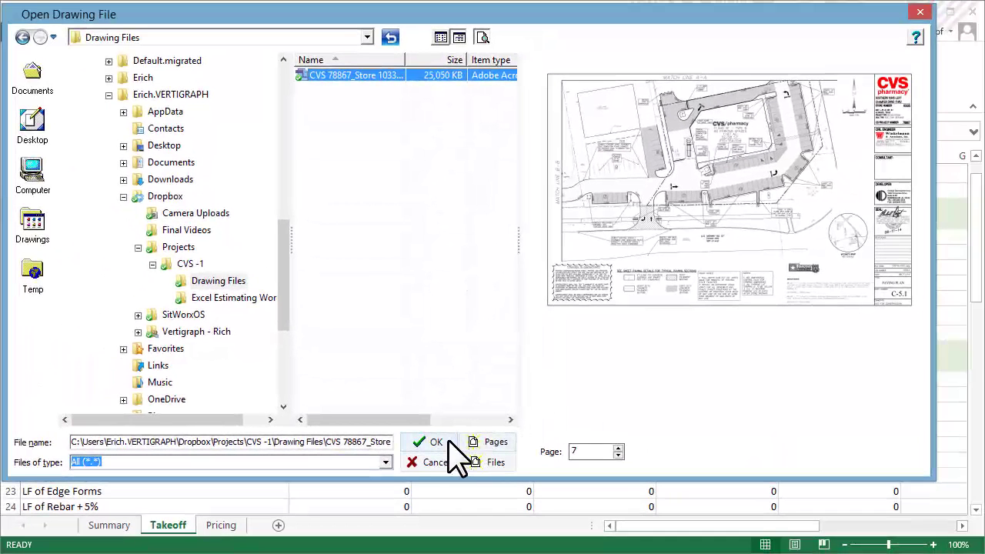
- Open page 7 of the CVS PDF and zoom into its graphic scale bar
click(446, 442)
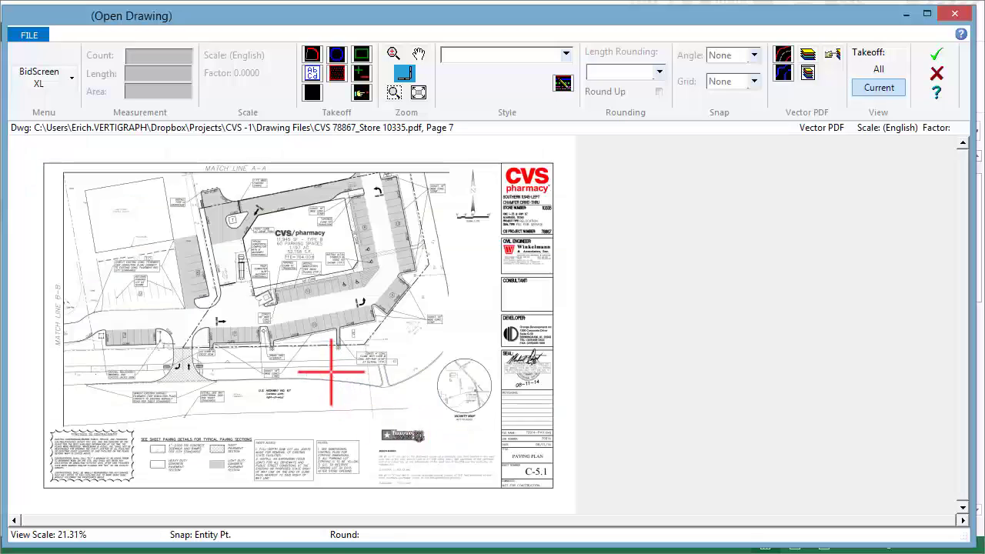
scroll(332, 372, up, 3)
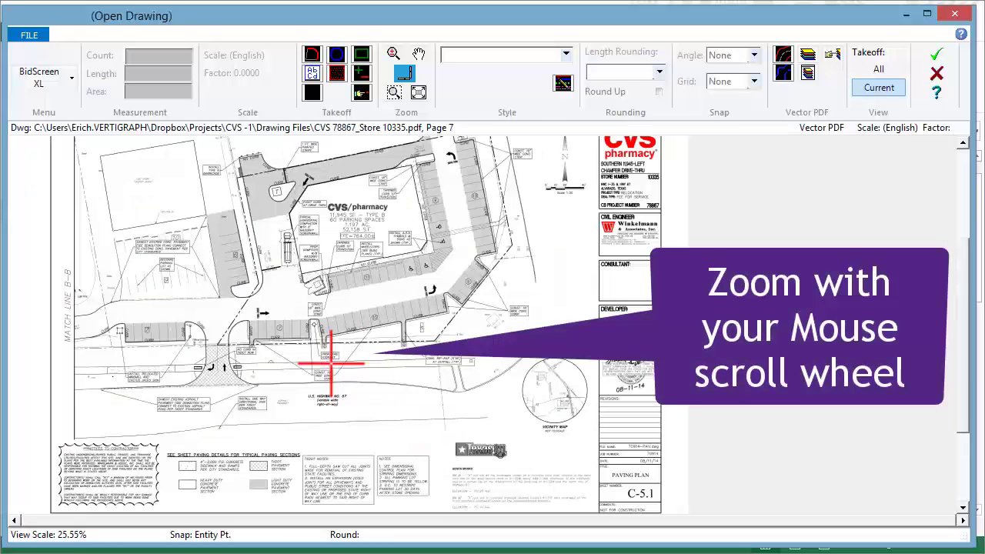
scroll(354, 355, up, 1)
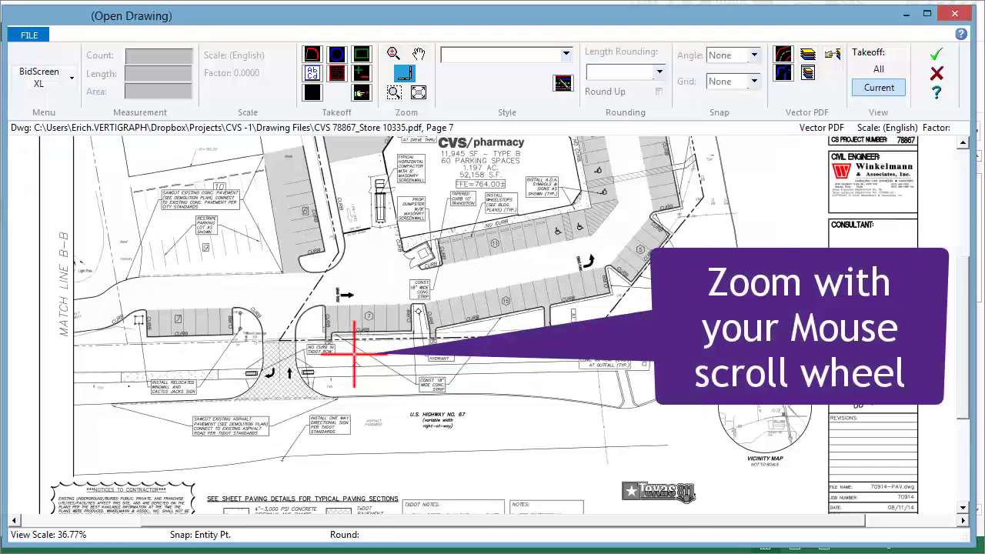
key(ctrl)
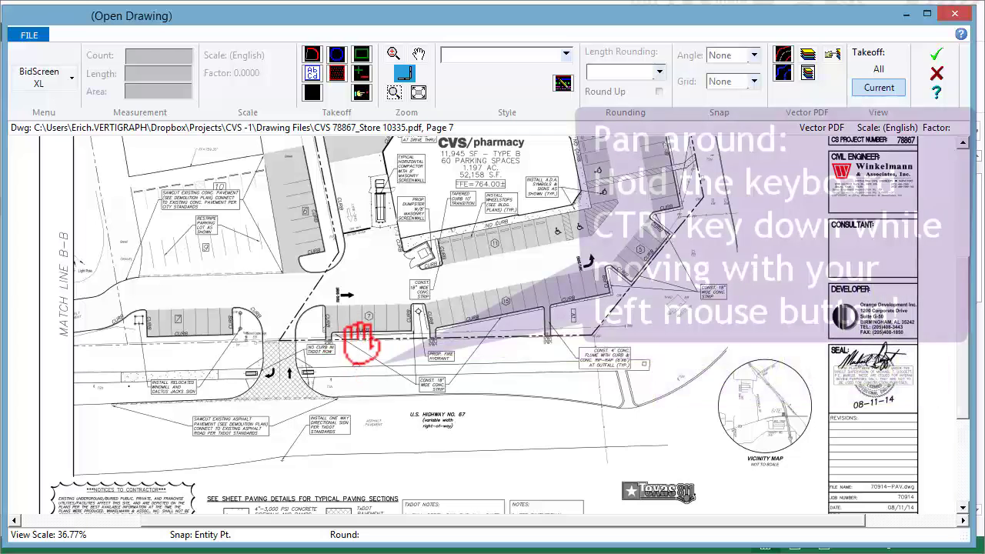
drag(359, 343, 344, 388)
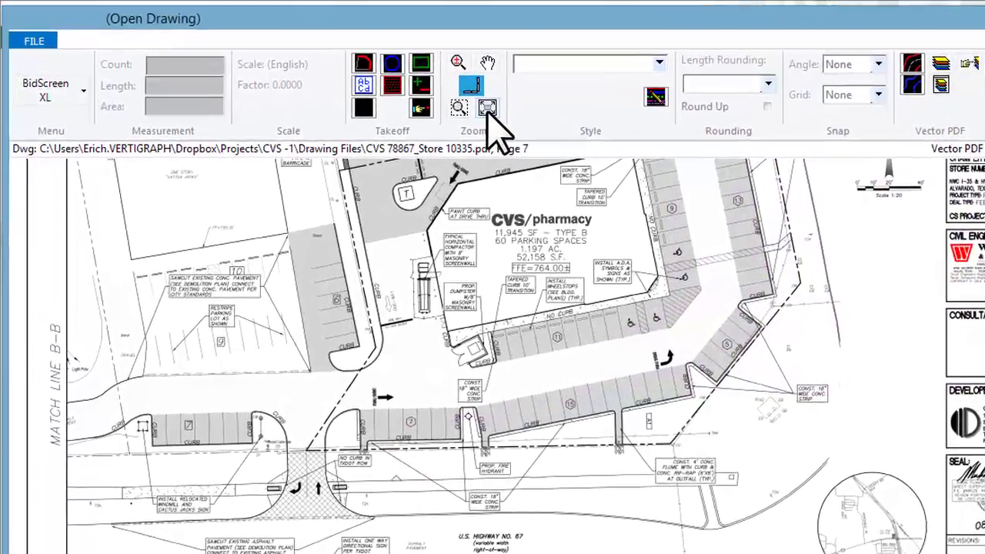
click(488, 108)
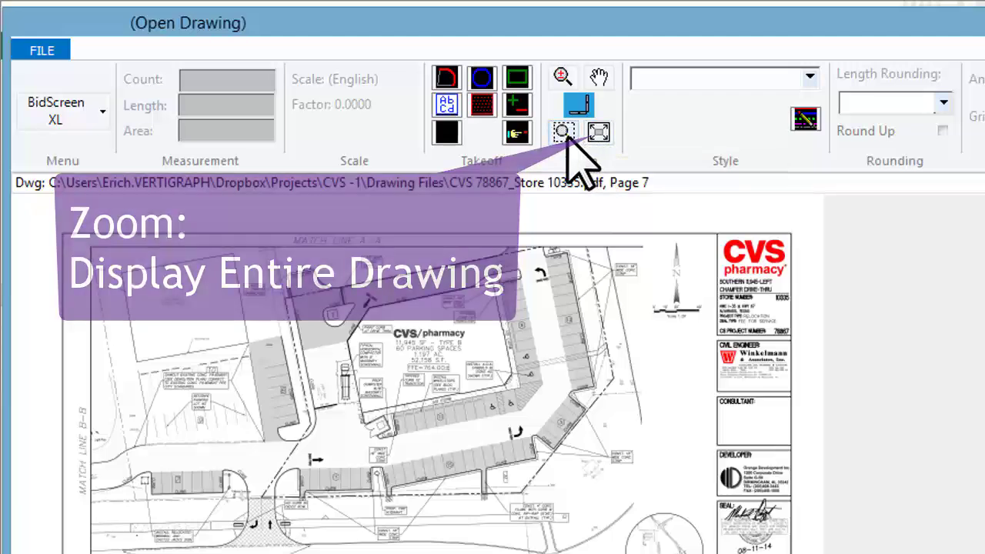
click(565, 133)
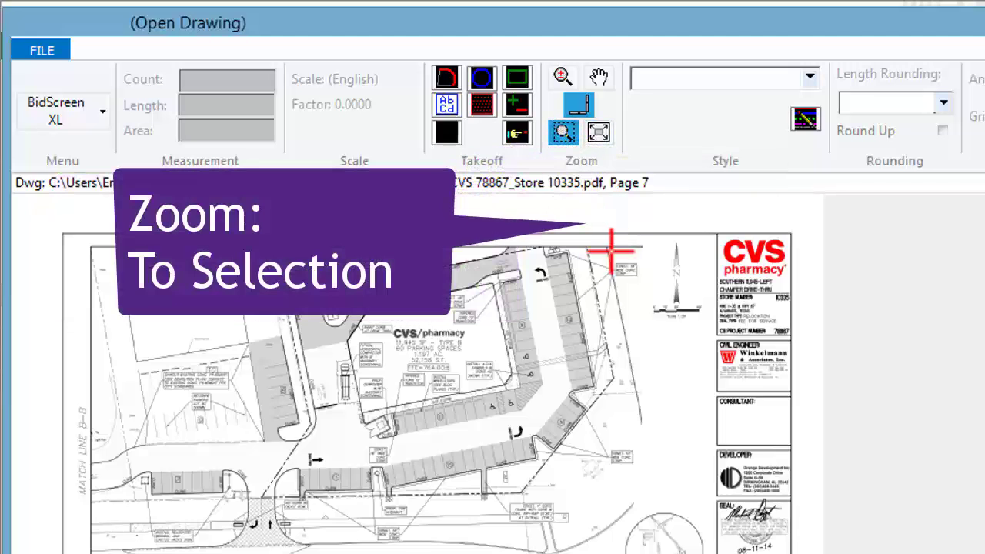
drag(623, 284, 709, 336)
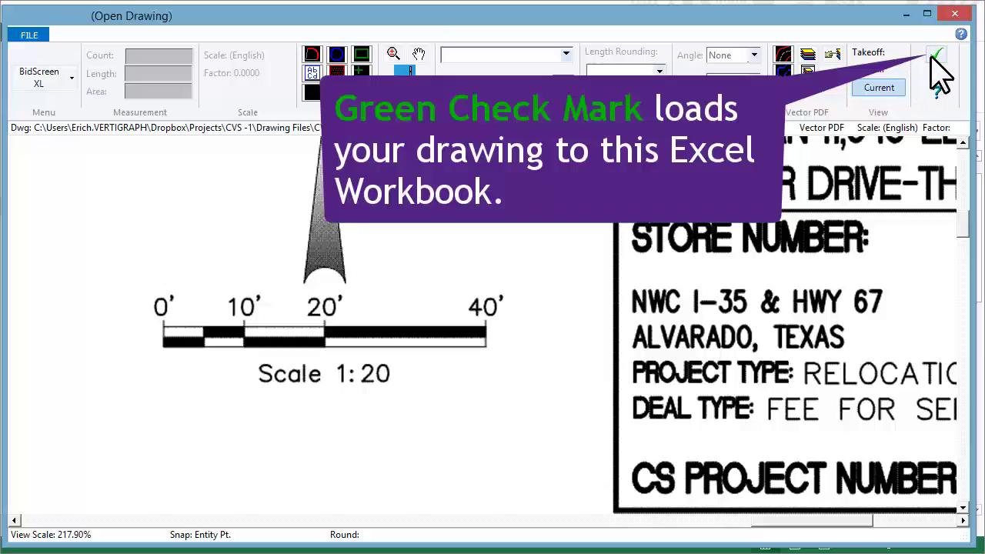
- Load page 7 into the workbook and begin calibrating scale from the drawing
click(935, 54)
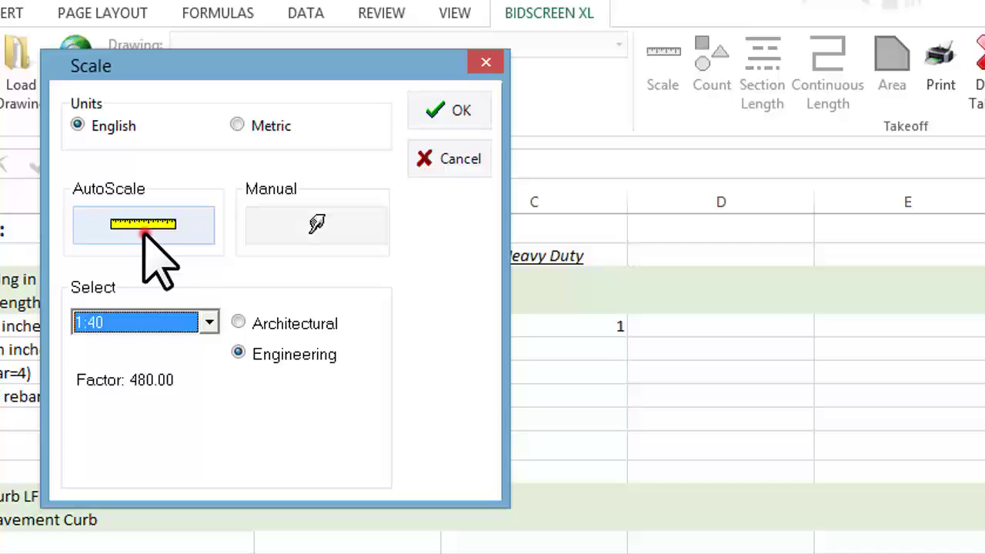
click(145, 231)
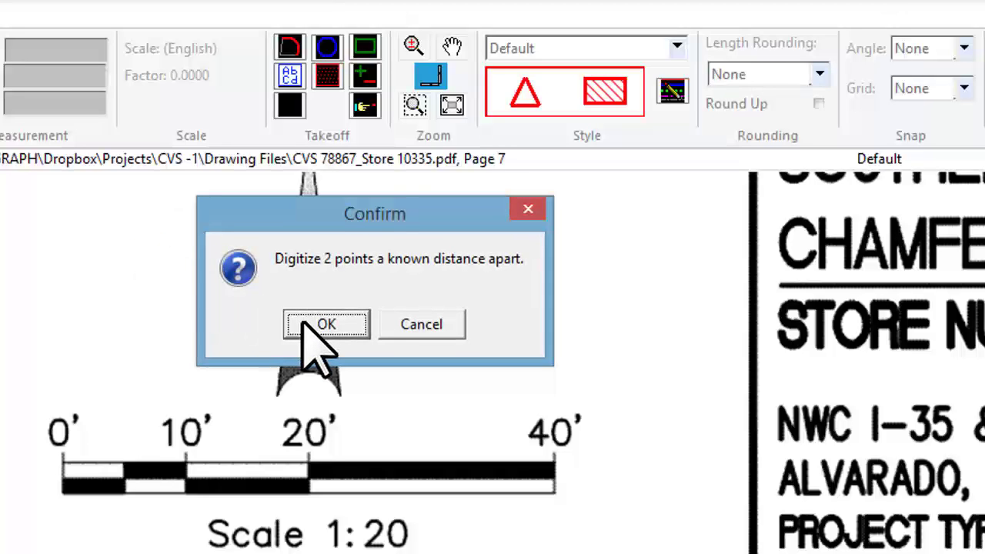
click(305, 323)
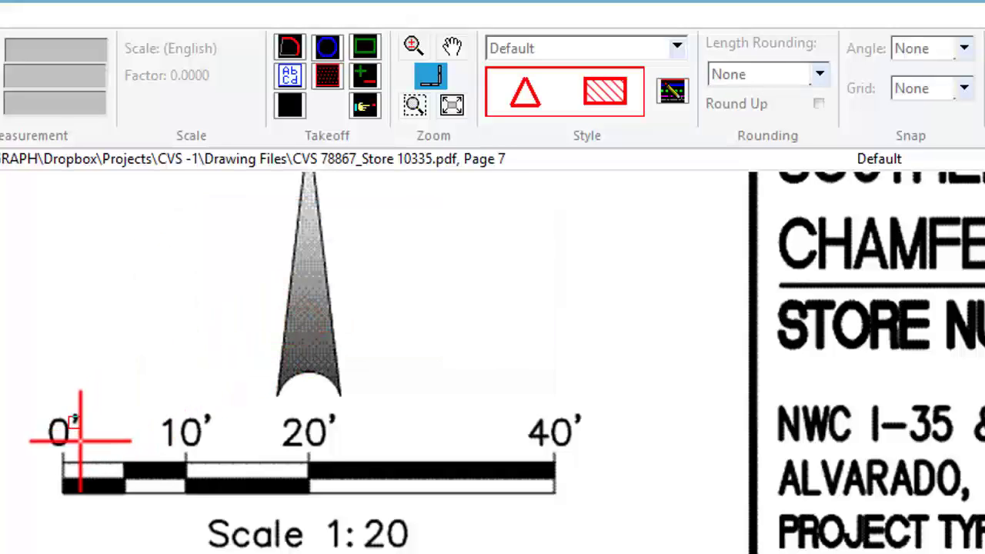
- Calibrate across the scale bar's 0' to 40' ends and accept 1:20 engineering
click(67, 463)
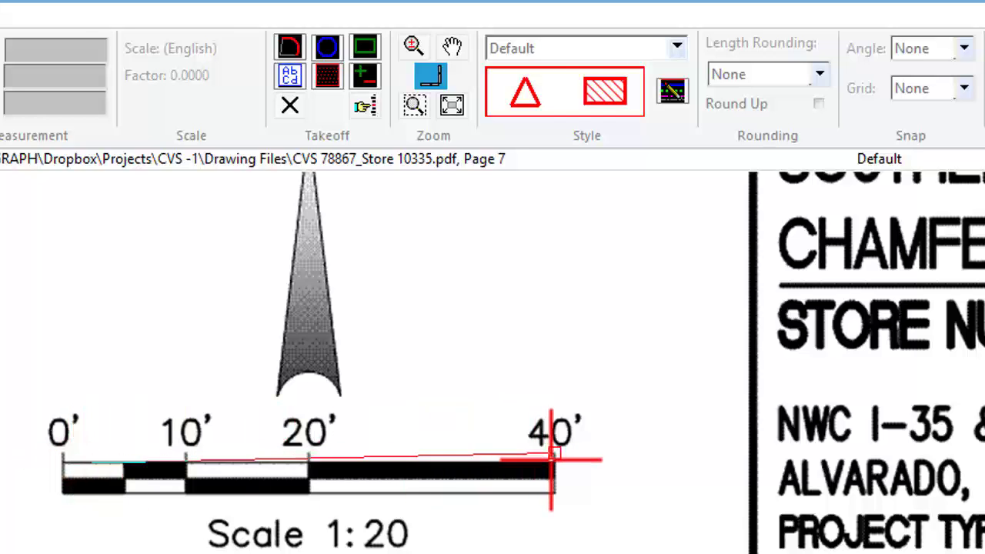
click(552, 464)
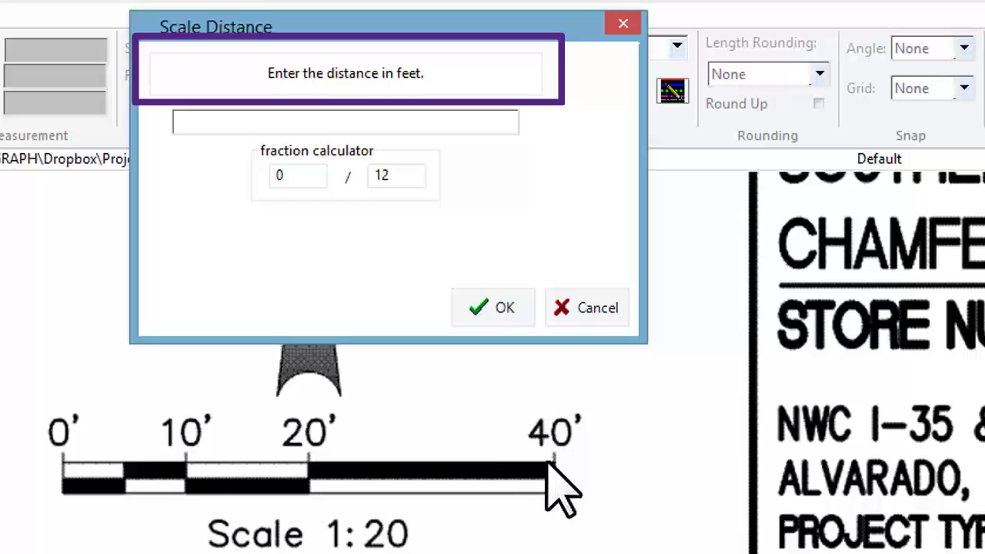
text(40)
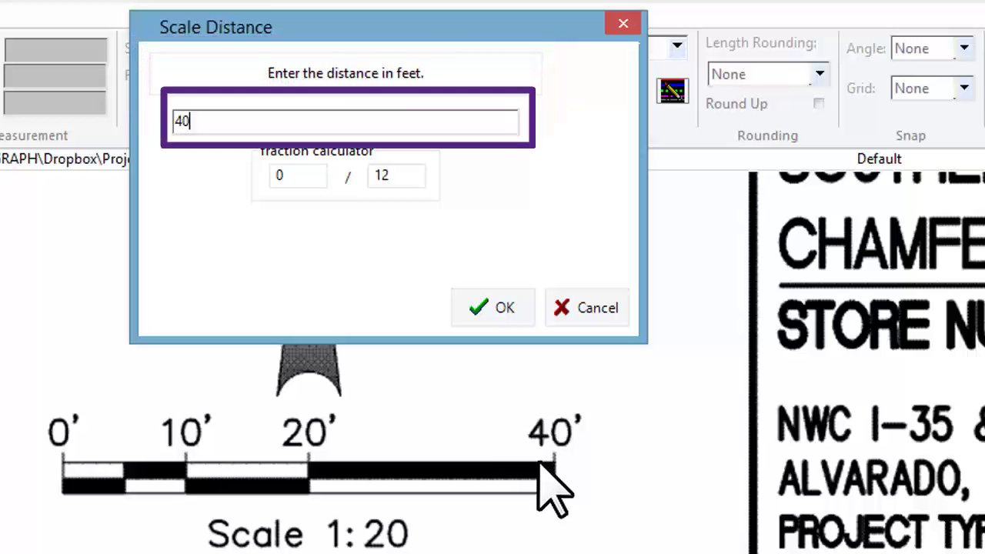
click(475, 307)
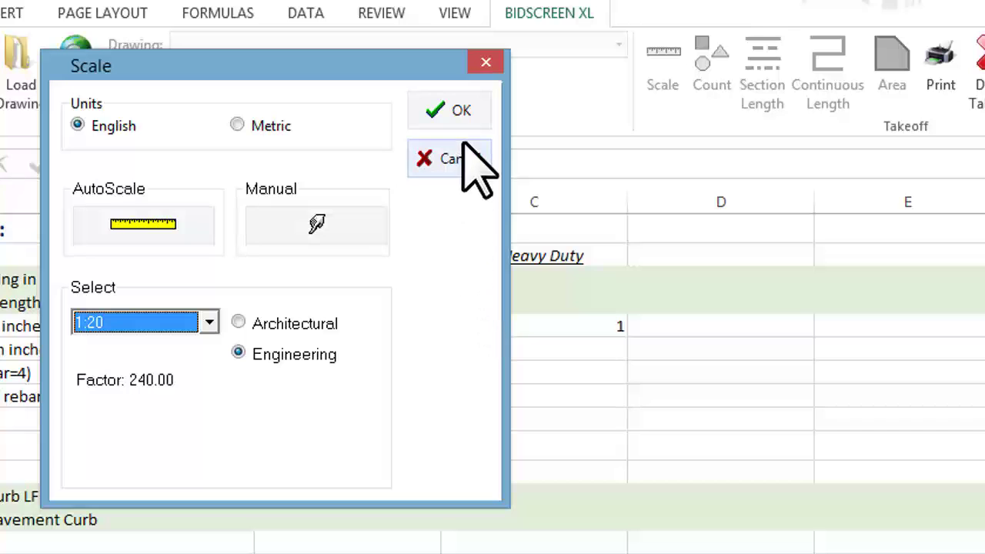
click(477, 108)
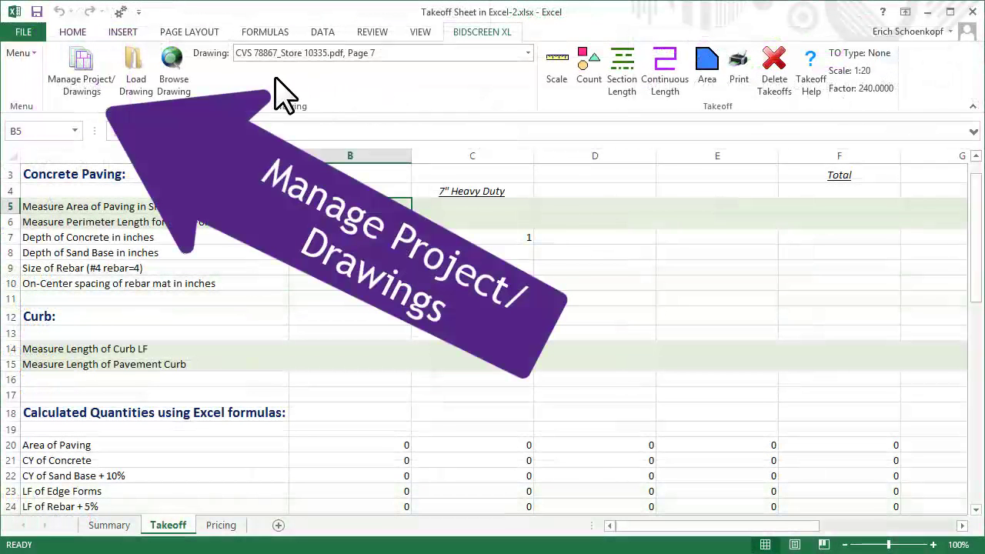
- Enter the description 'Paving' for the page 7 drawing in Manage Project/Drawings
click(87, 74)
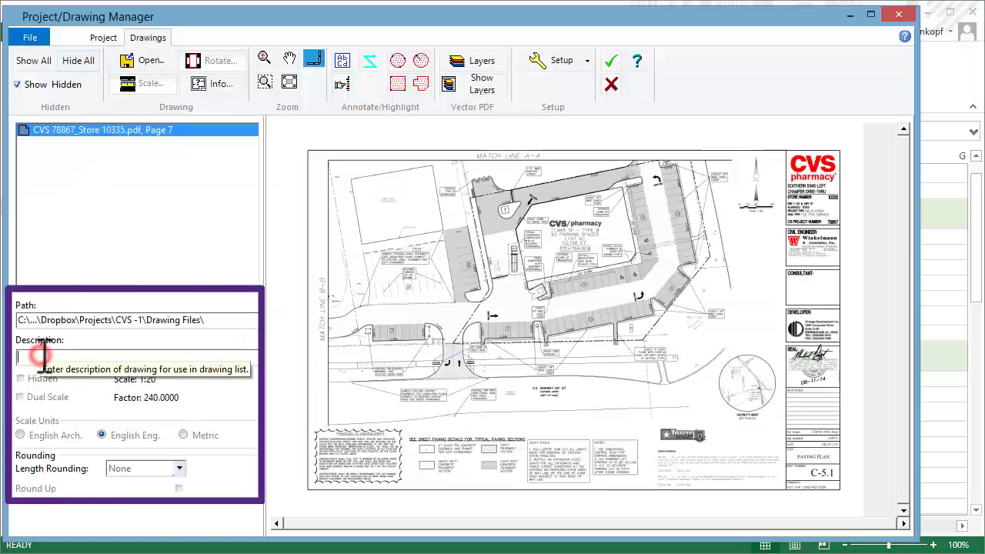
click(44, 356)
text(Paving)
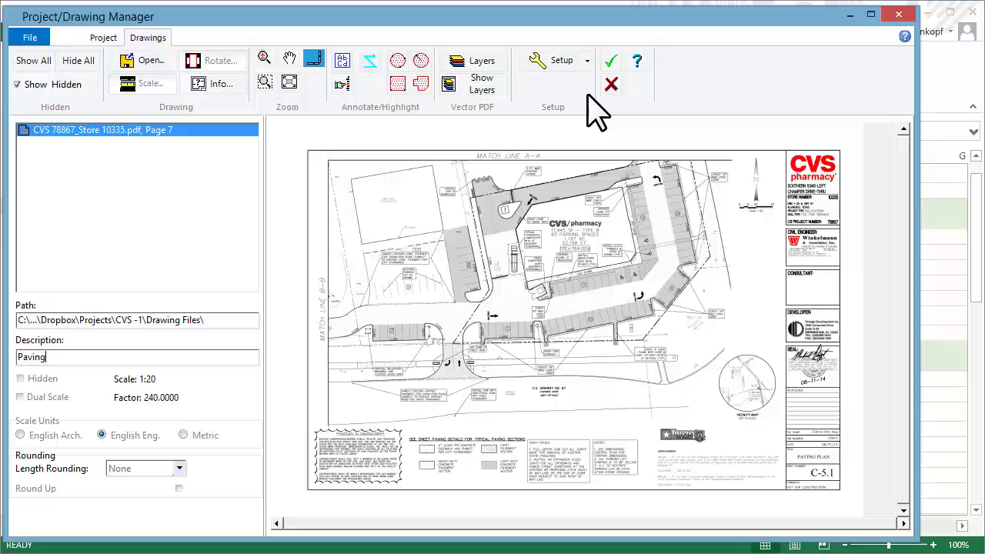
click(613, 61)
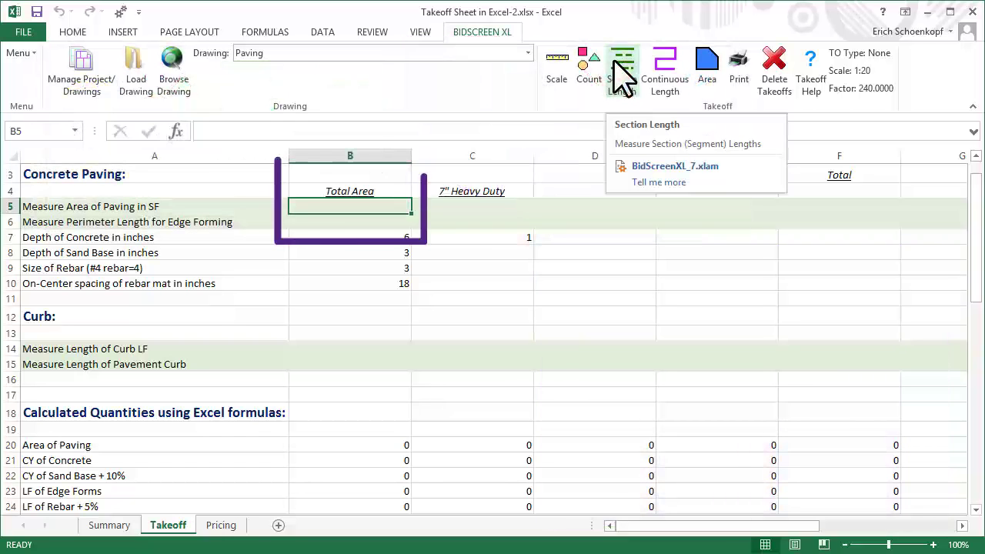
- Start an Area takeoff for the paving in cell B5
click(699, 81)
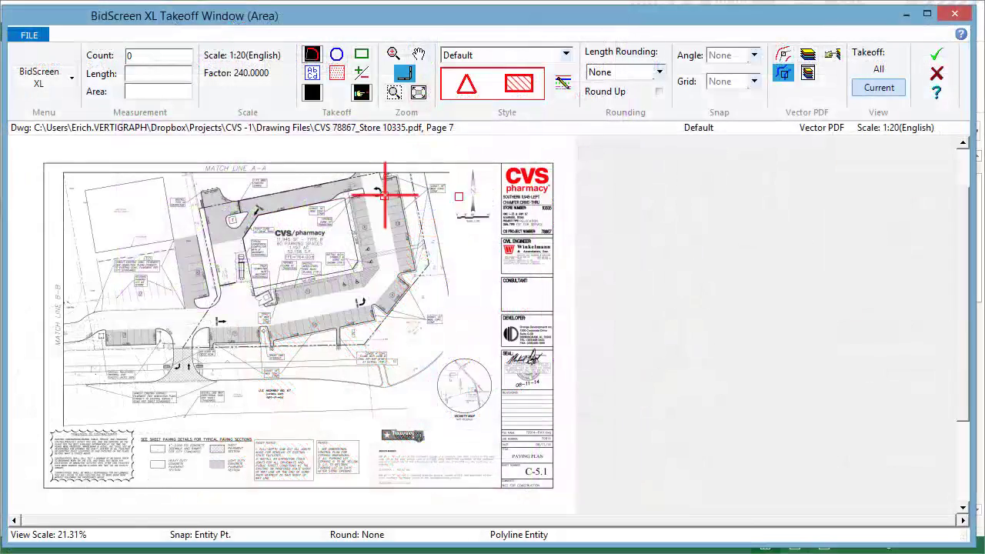
- Place the paving outline's points along the curb edges up to the curved curb's top
scroll(518, 198, up, 3)
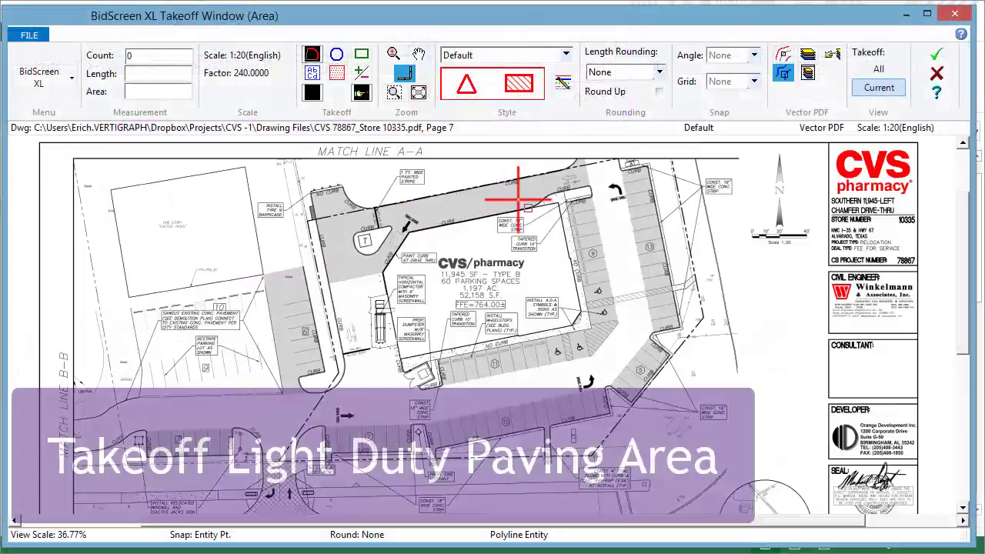
scroll(518, 198, up, 1)
click(618, 152)
scroll(618, 151, up, 3)
click(480, 166)
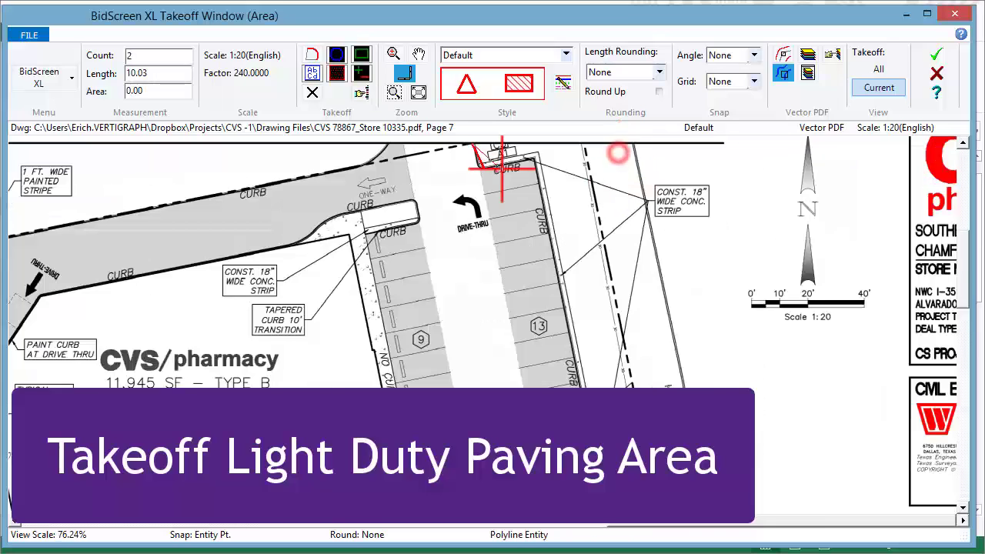
click(532, 158)
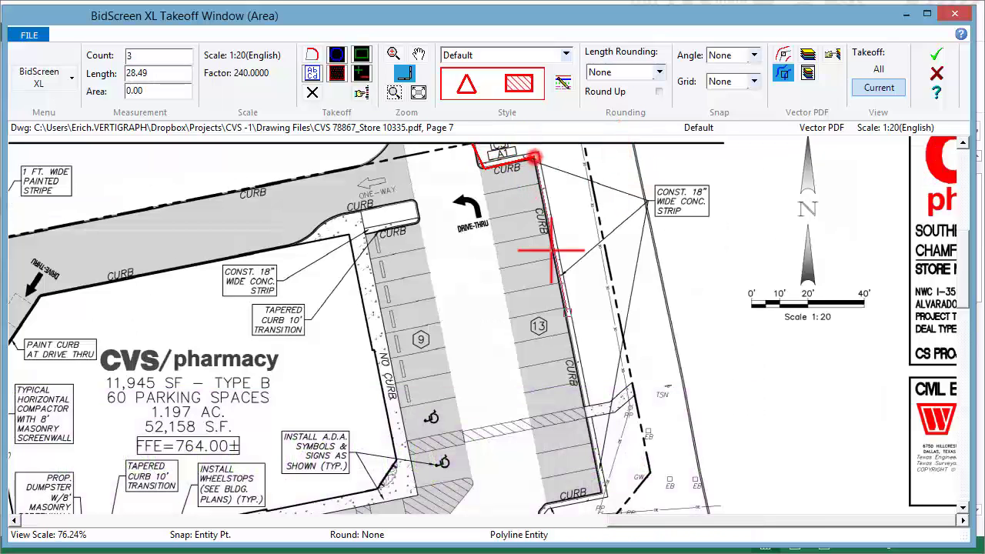
click(598, 496)
drag(523, 495, 648, 351)
click(671, 358)
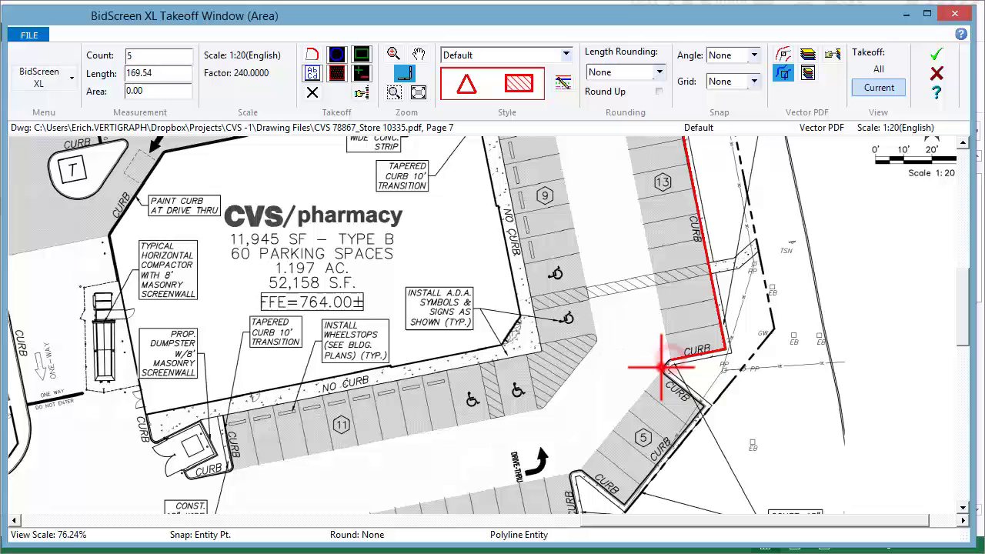
click(663, 366)
click(702, 404)
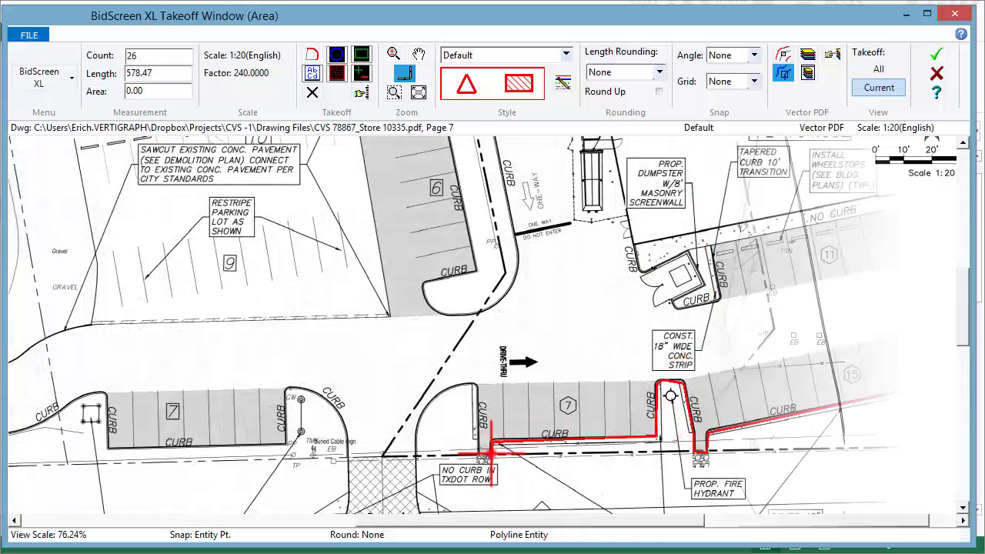
click(493, 443)
click(478, 445)
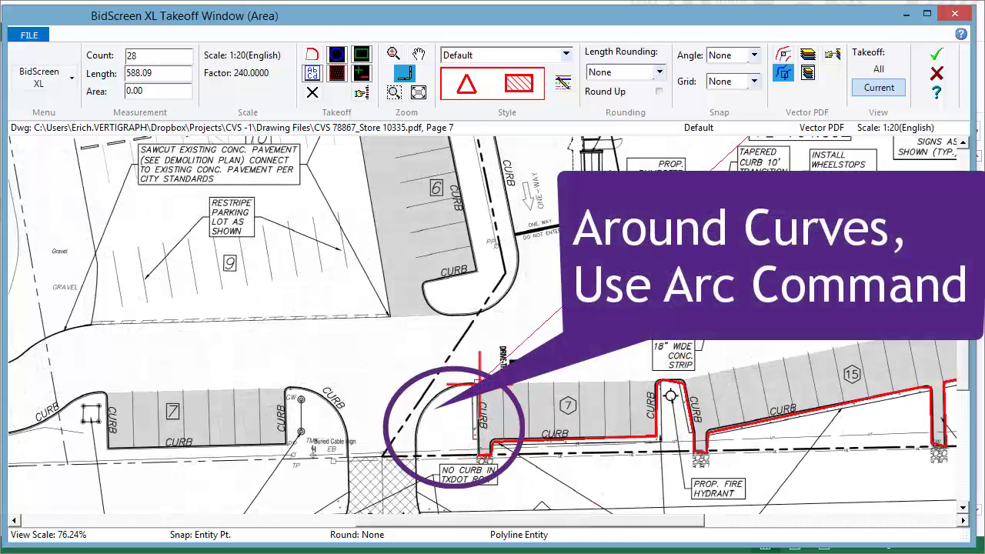
click(477, 382)
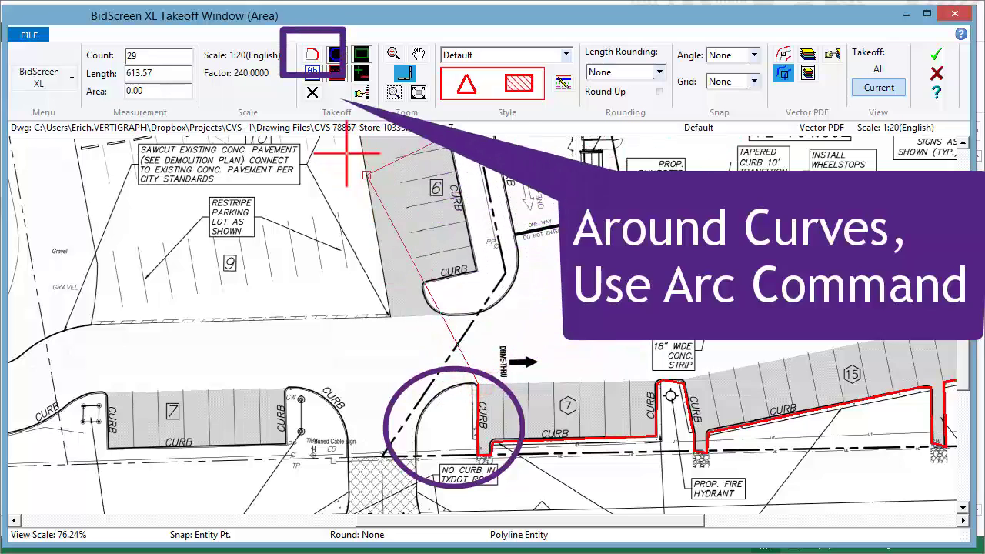
- Trace the curved curb end with an arc, then continue past the crosswalk along the western curb
click(313, 55)
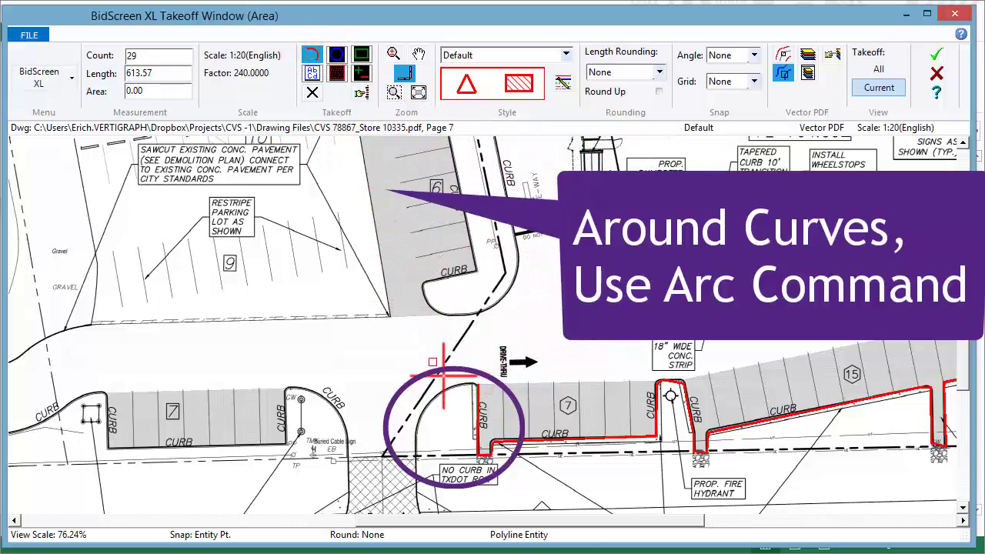
click(427, 400)
click(415, 455)
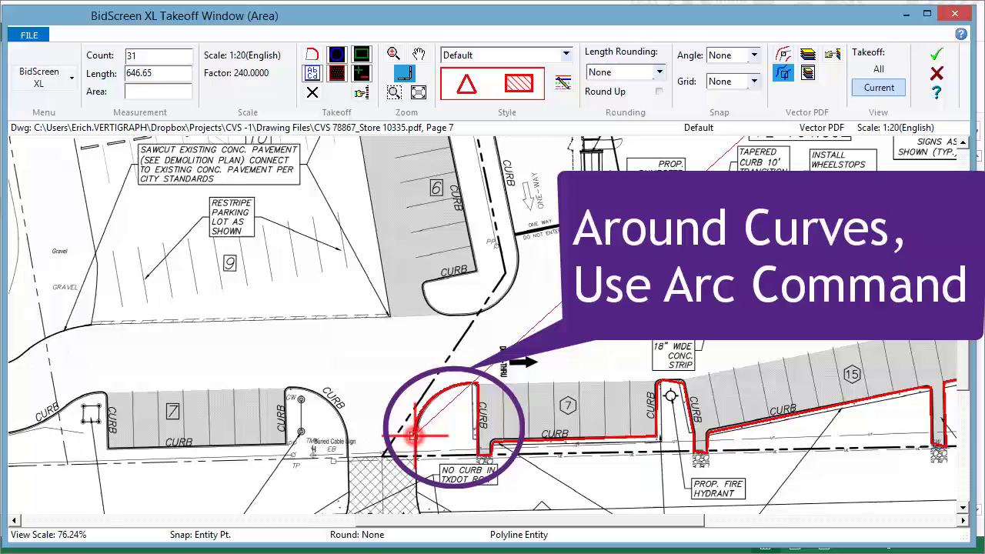
click(376, 466)
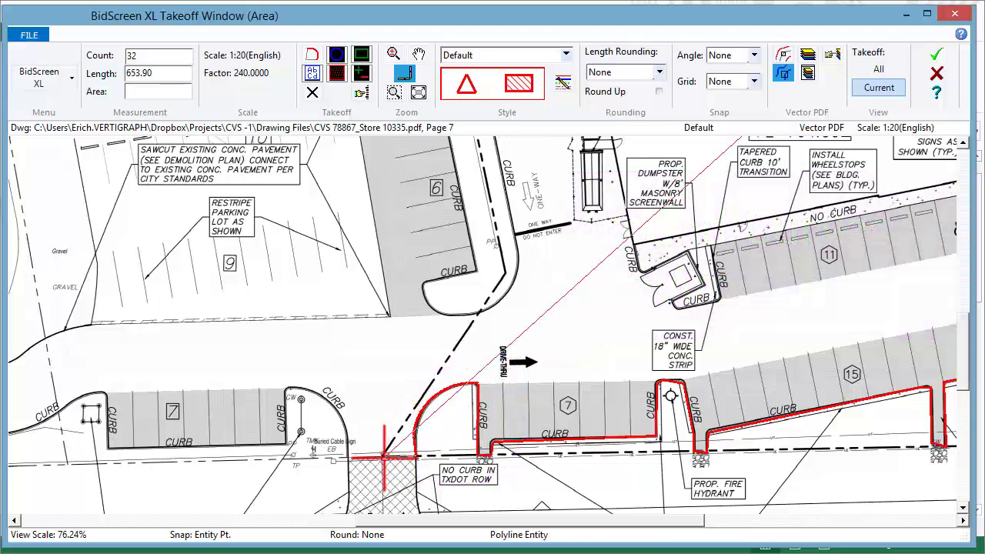
click(381, 458)
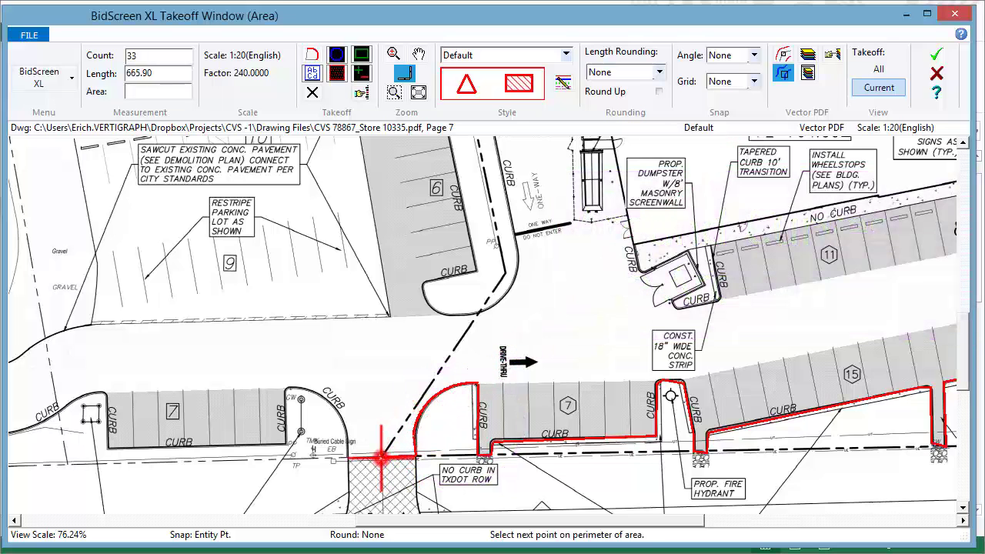
click(480, 313)
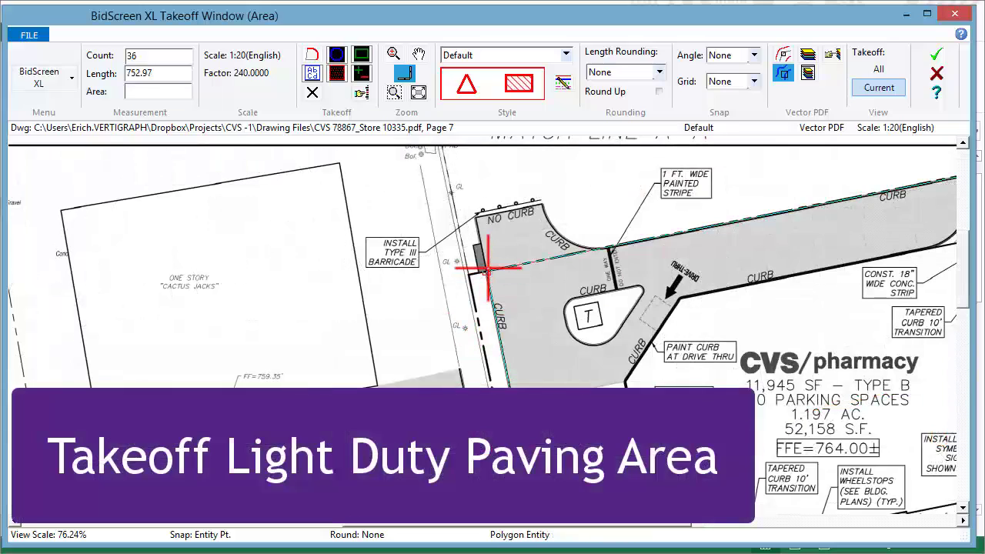
click(487, 267)
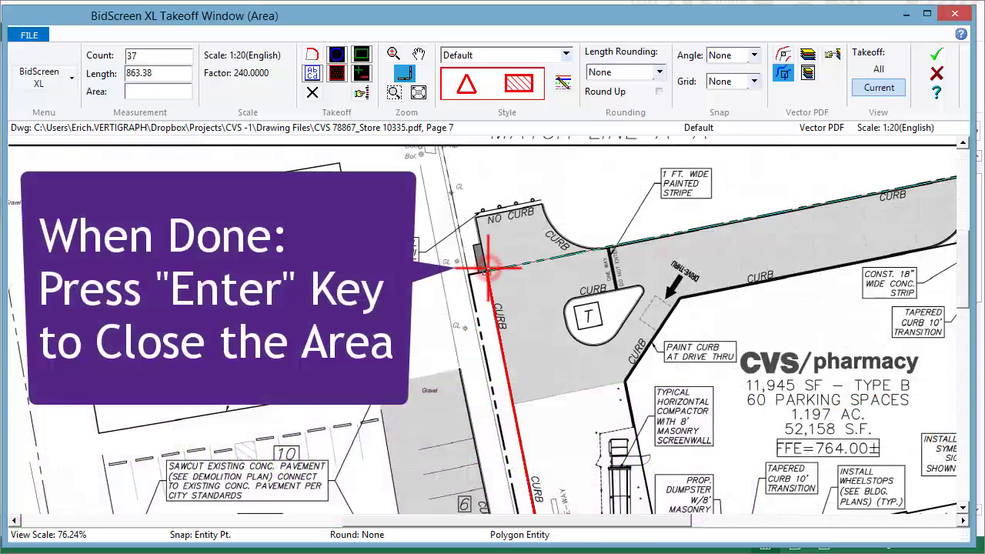
scroll(487, 269, down, 5)
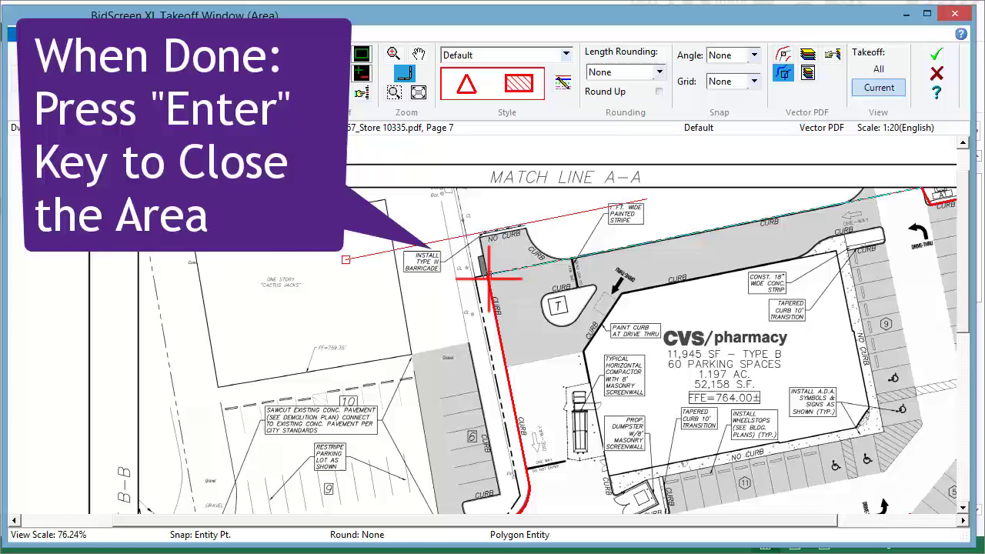
- Close the 32,476 paving area in B5 and return its 1,602 perimeter to B6
key(Return)
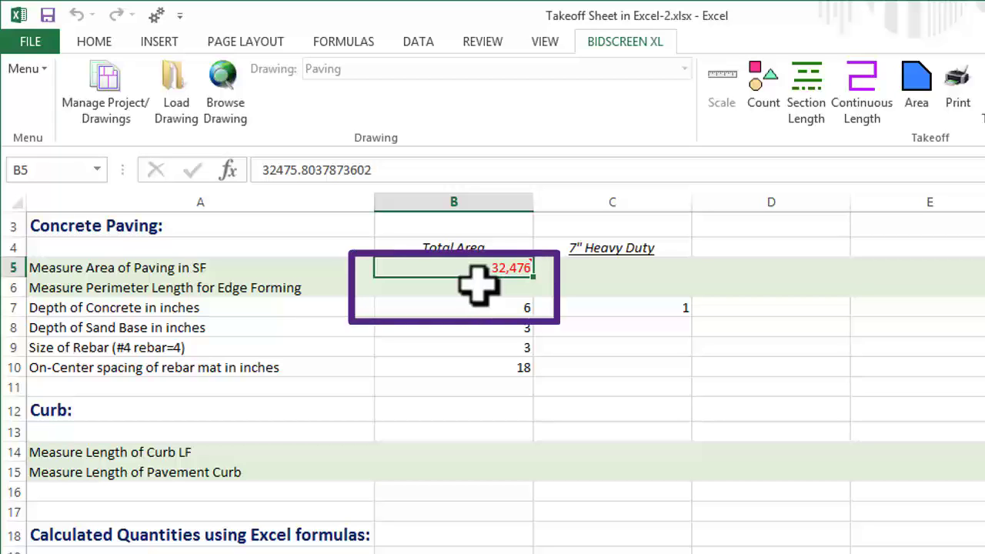
click(477, 287)
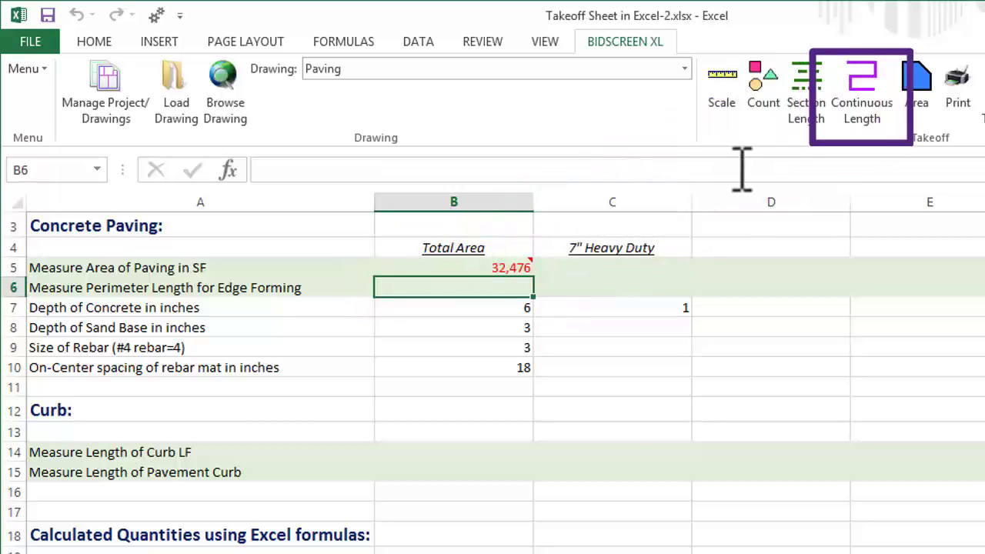
click(853, 127)
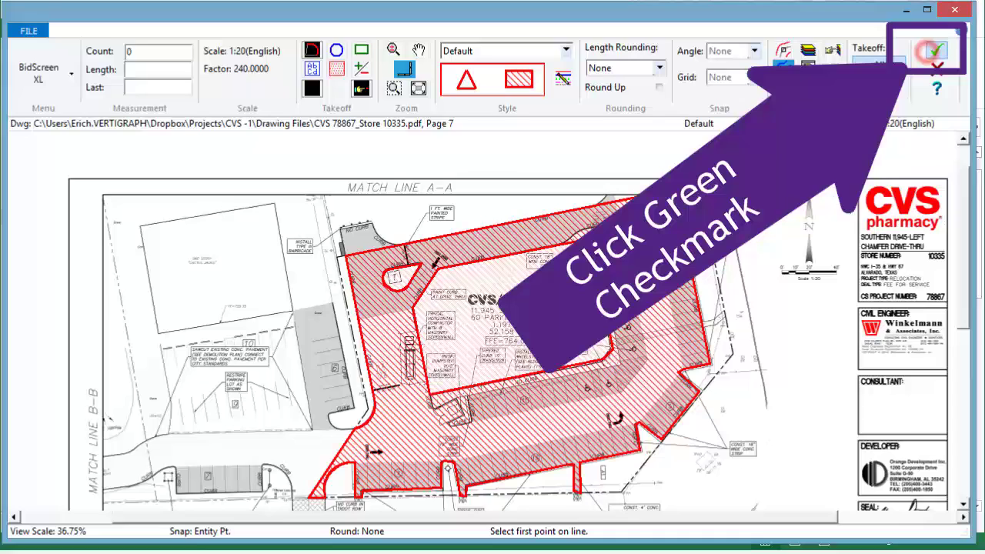
click(933, 53)
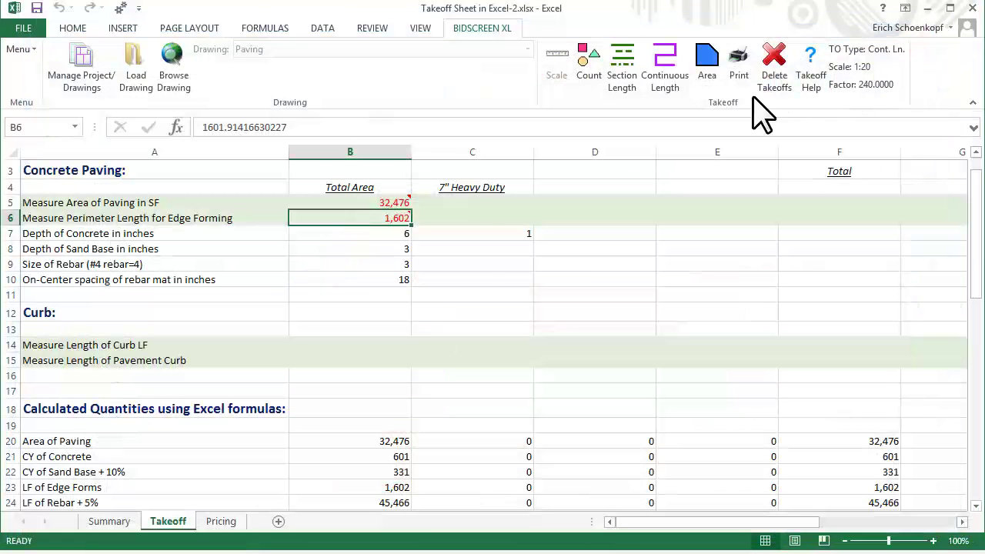
- Record the 13,253 7" Heavy Duty area in C5, review B5, then select curb cell B12
click(500, 199)
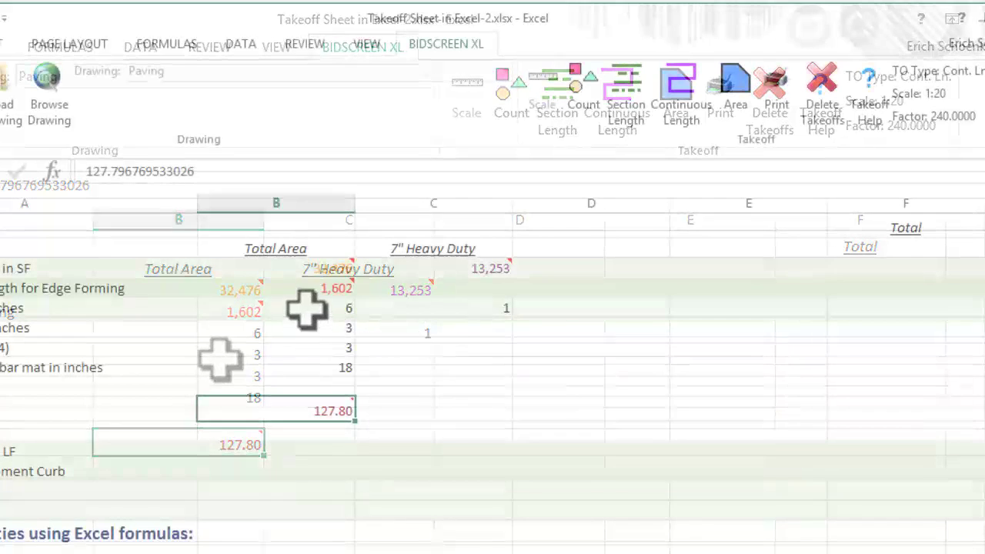
click(310, 269)
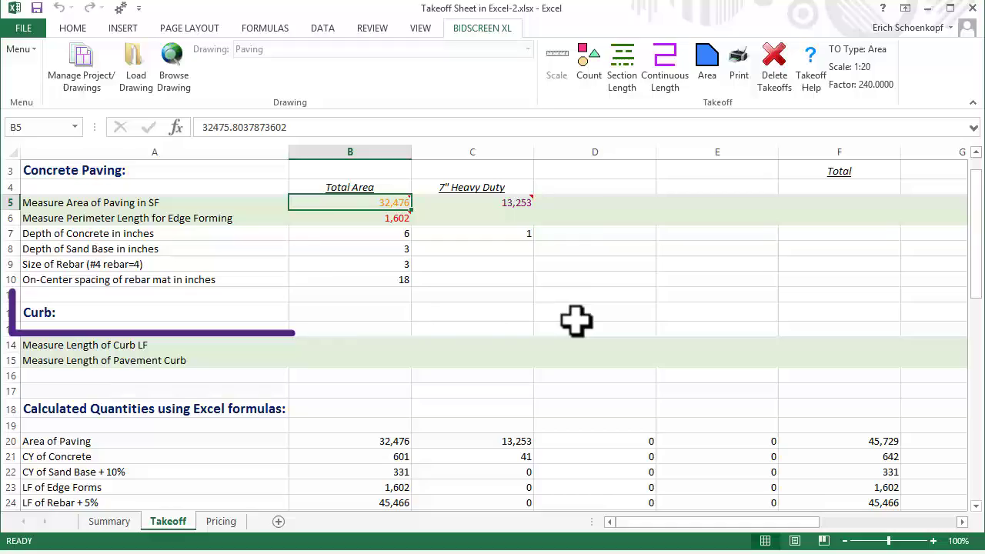
click(400, 317)
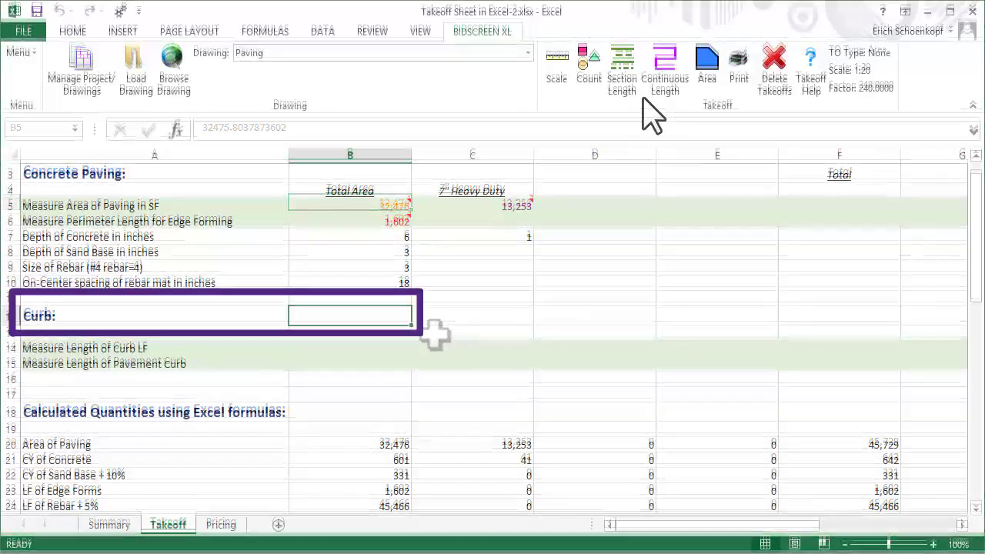
- Start a Continuous Length takeoff showing only the curb layer, with entity-point snapping off
click(643, 93)
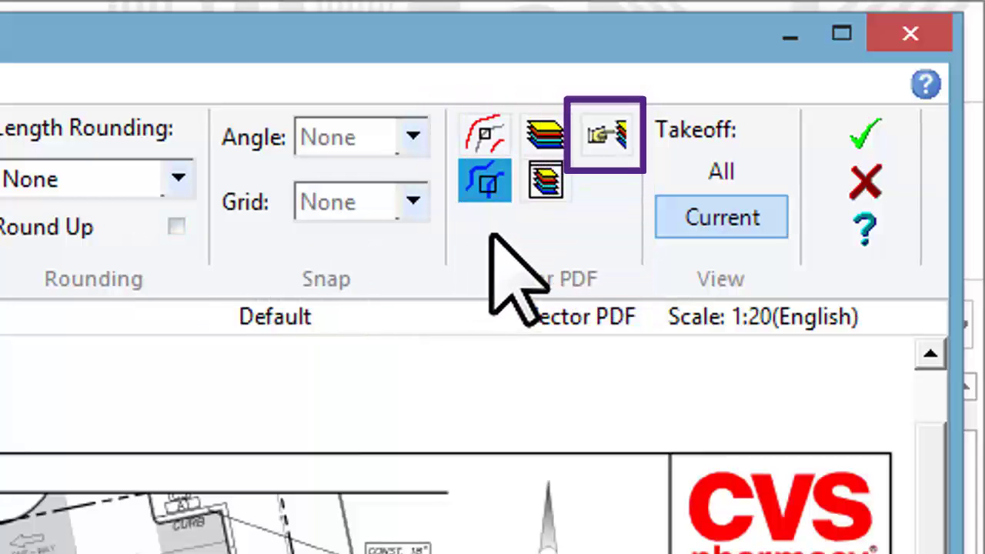
click(548, 181)
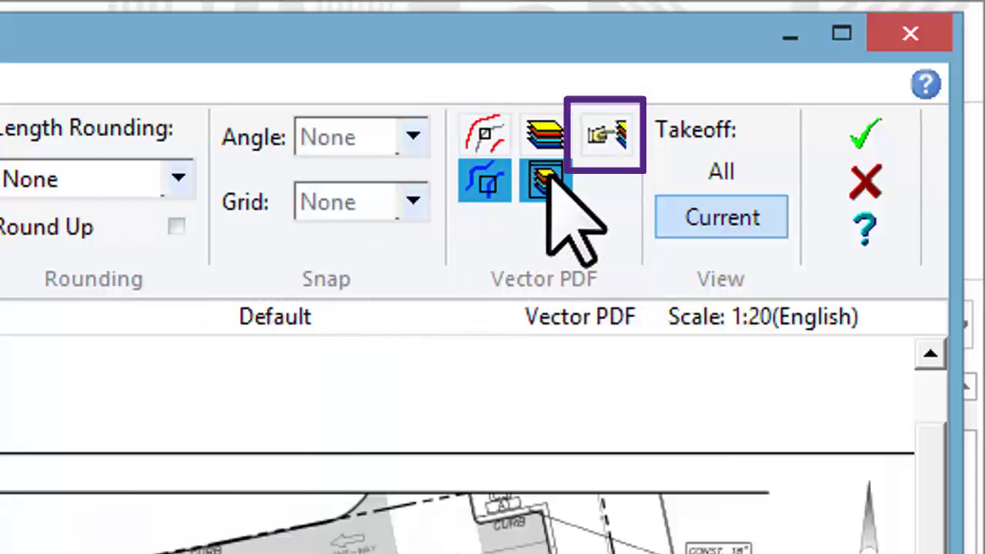
click(604, 137)
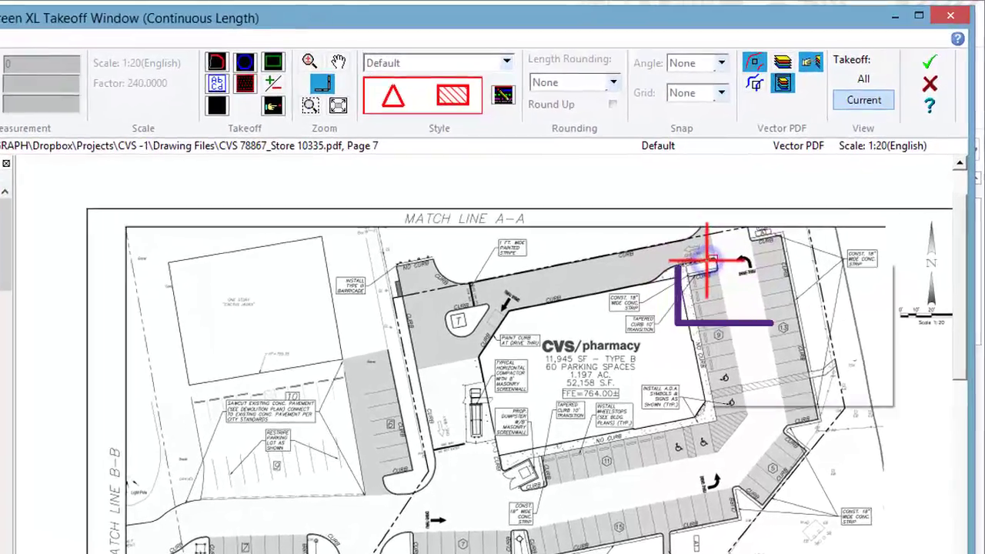
right_click(745, 230)
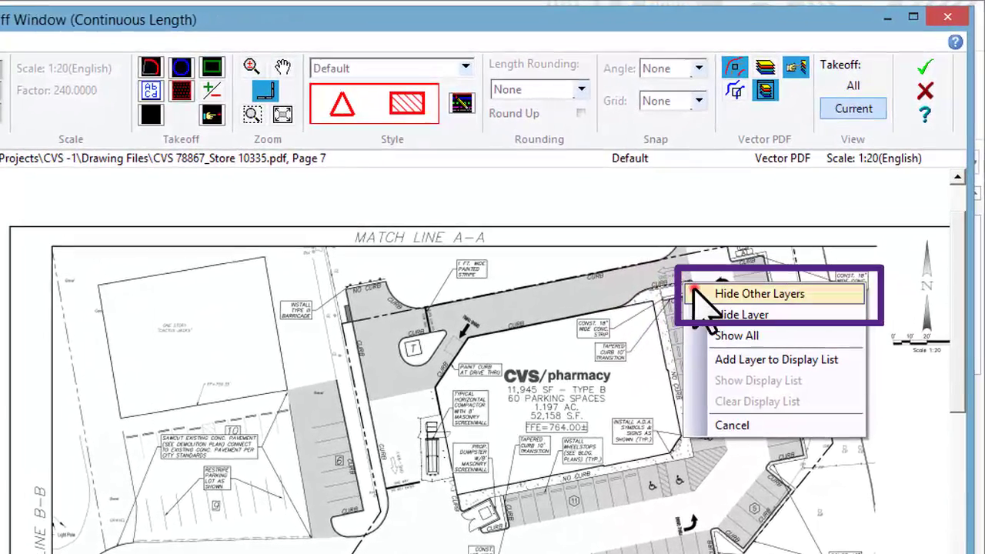
click(696, 291)
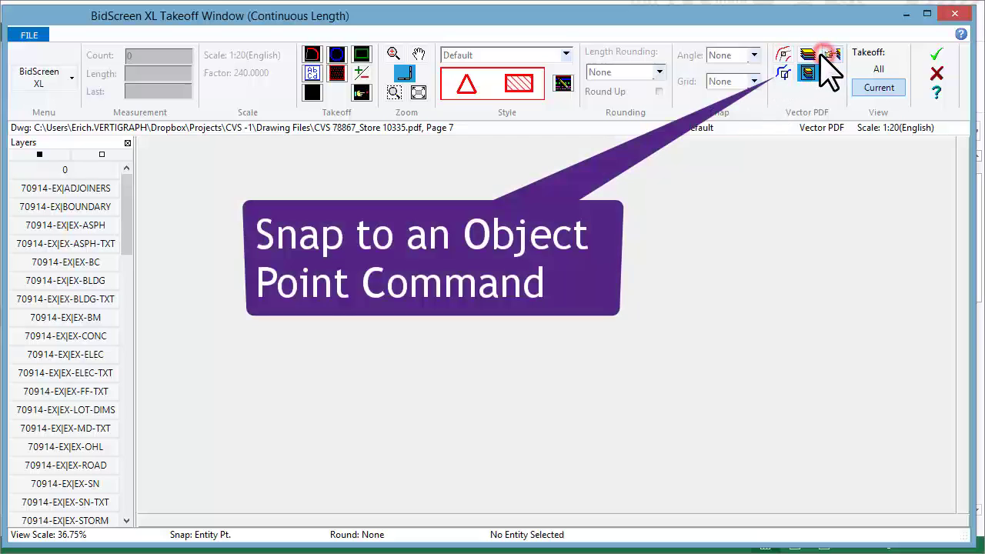
click(829, 54)
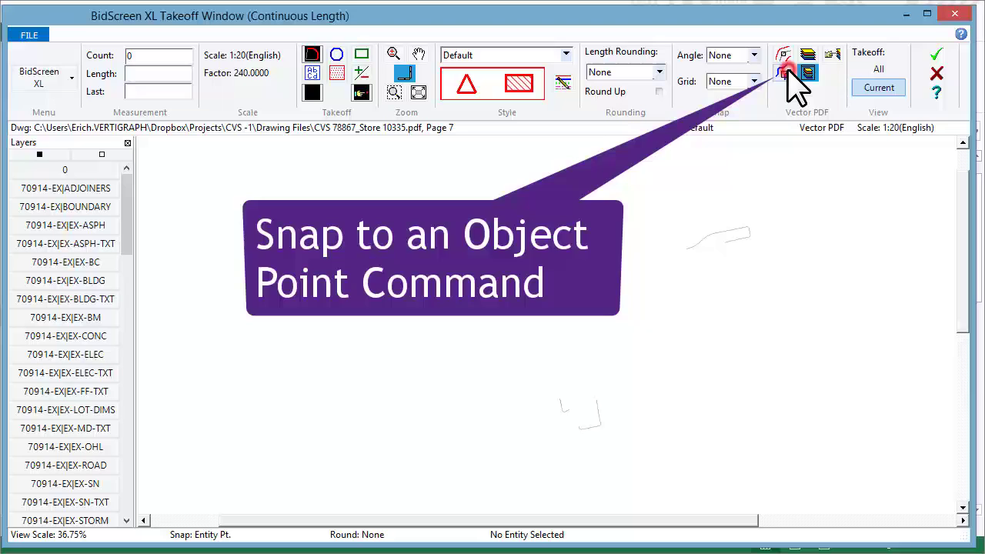
- Switch the takeoff style to Curb
scroll(743, 269, up, 2)
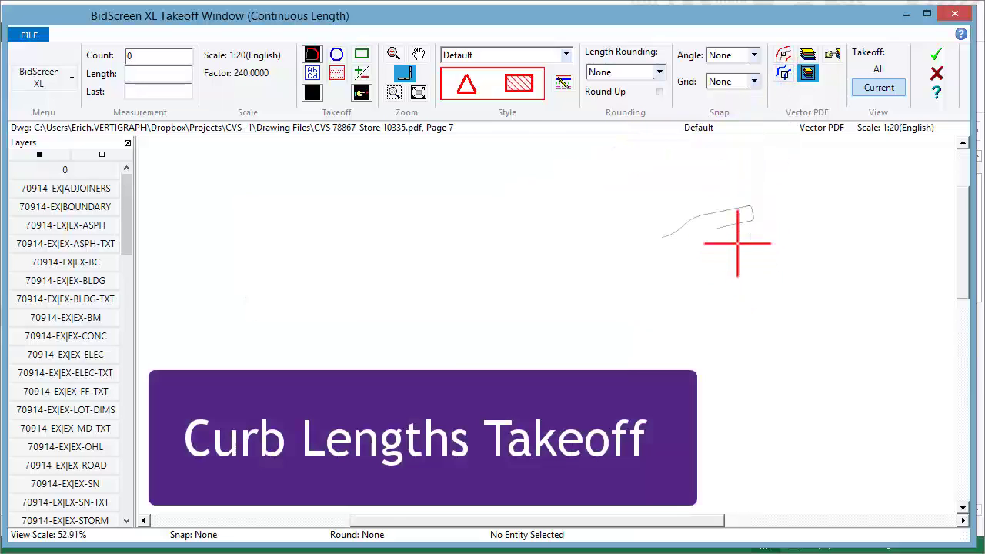
click(566, 55)
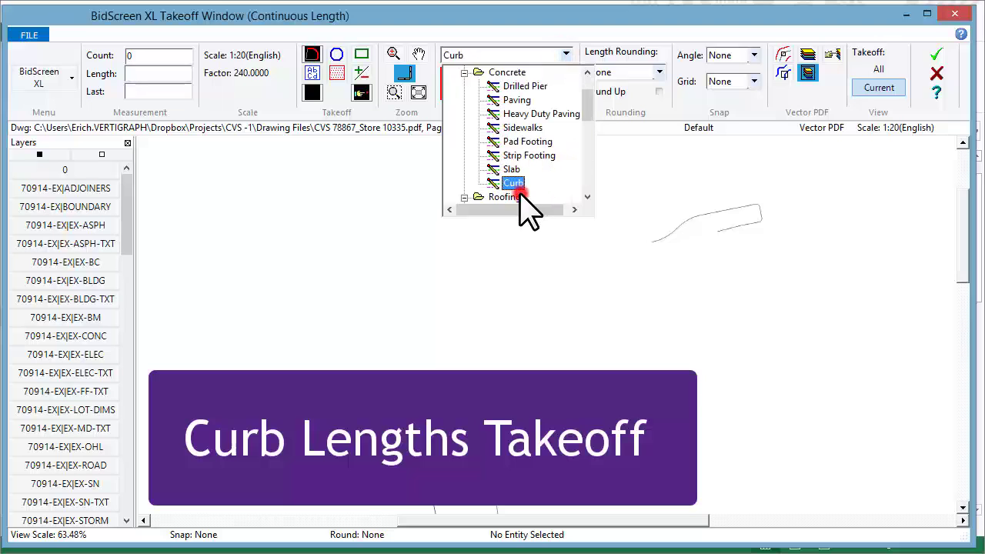
click(511, 187)
click(513, 169)
- Trace the first curb line along the upper curb with eight points
click(651, 242)
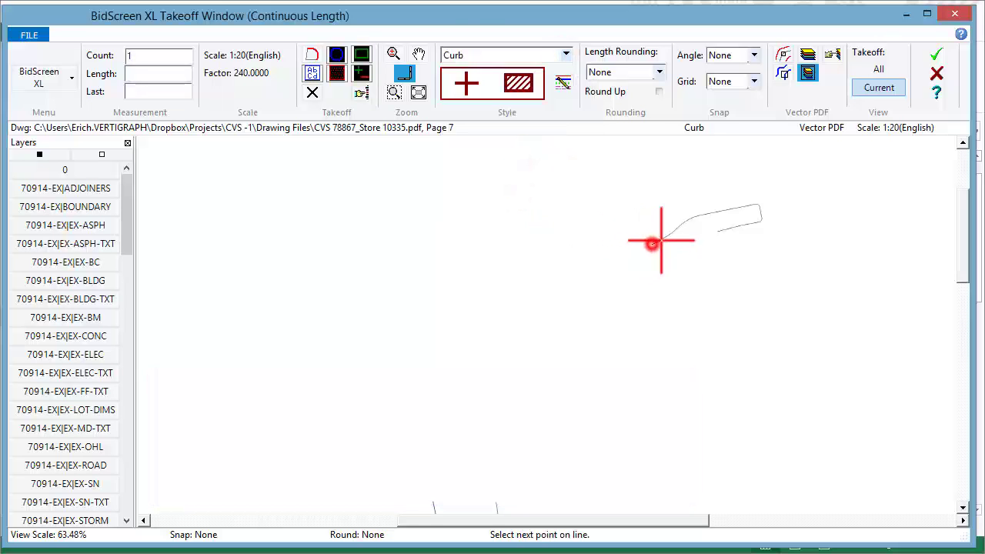
click(668, 235)
click(689, 219)
click(723, 211)
click(758, 206)
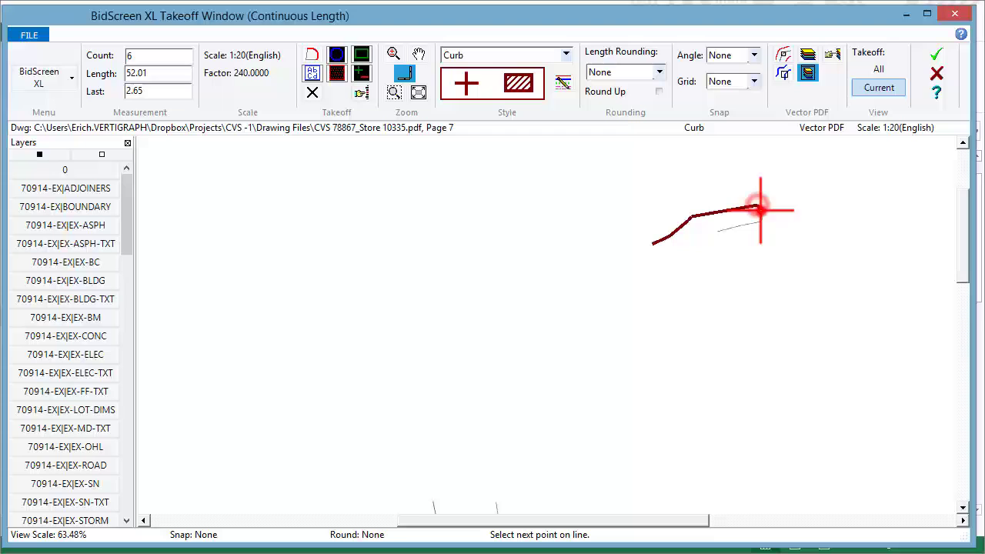
click(761, 221)
click(731, 226)
click(714, 224)
key(Return)
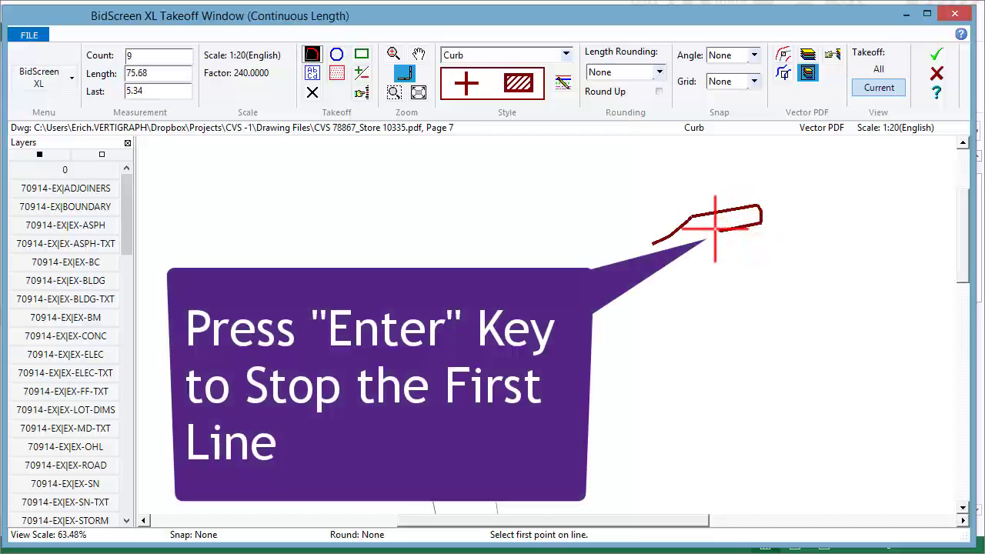
- Trace the lower L-shaped and final curb lines, sending the 127.80 LF total to B12
scroll(693, 244, down, 1)
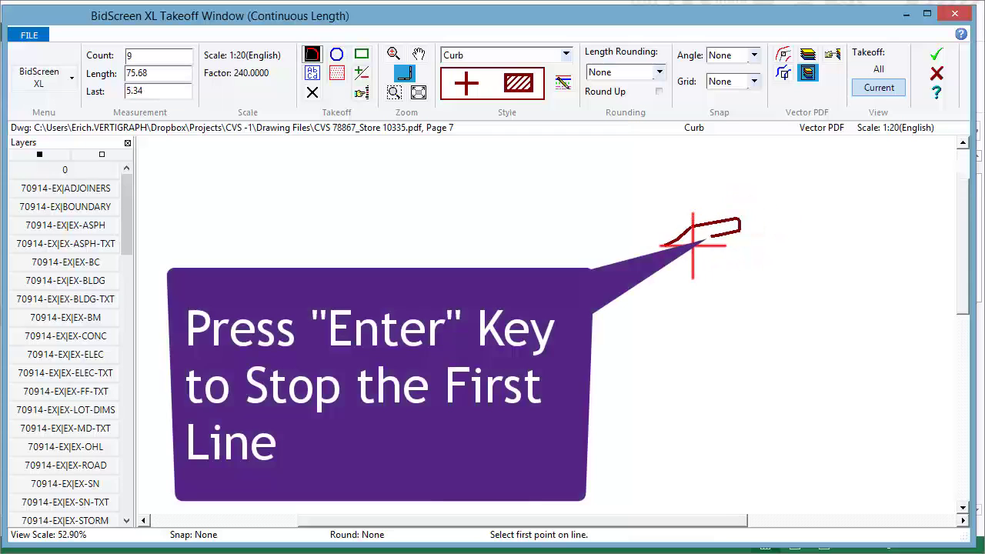
click(591, 431)
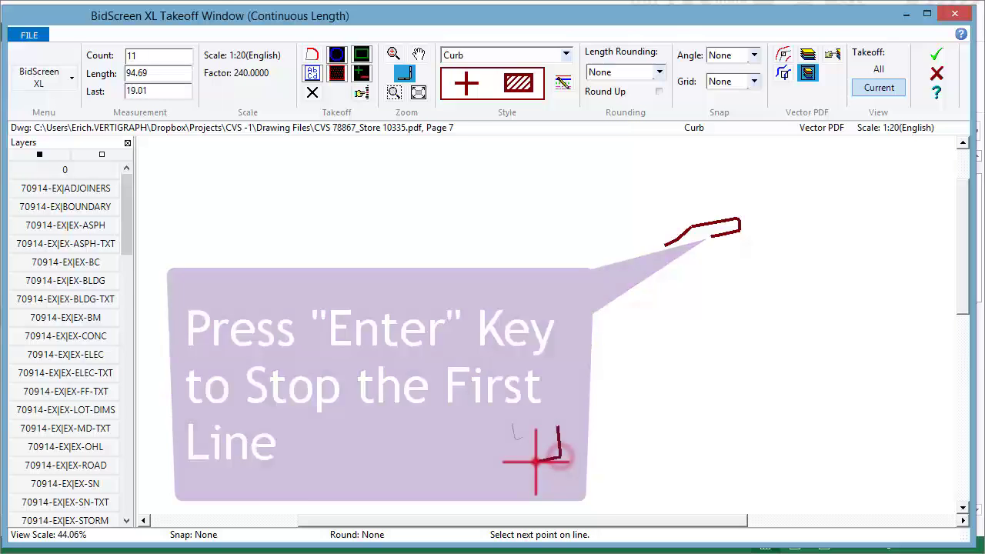
click(534, 460)
double_click(505, 439)
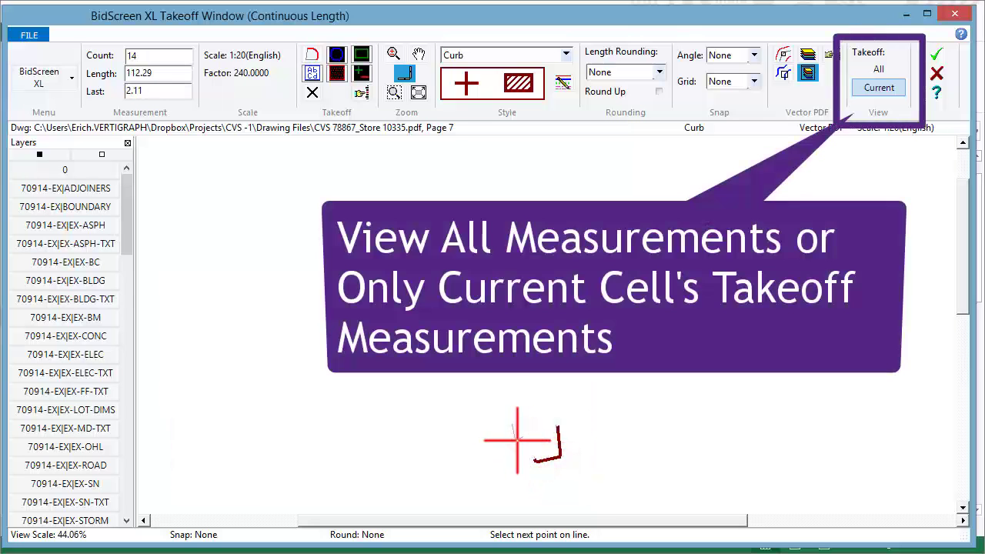
click(517, 440)
double_click(512, 406)
scroll(507, 400, down, 4)
scroll(431, 231, up, 3)
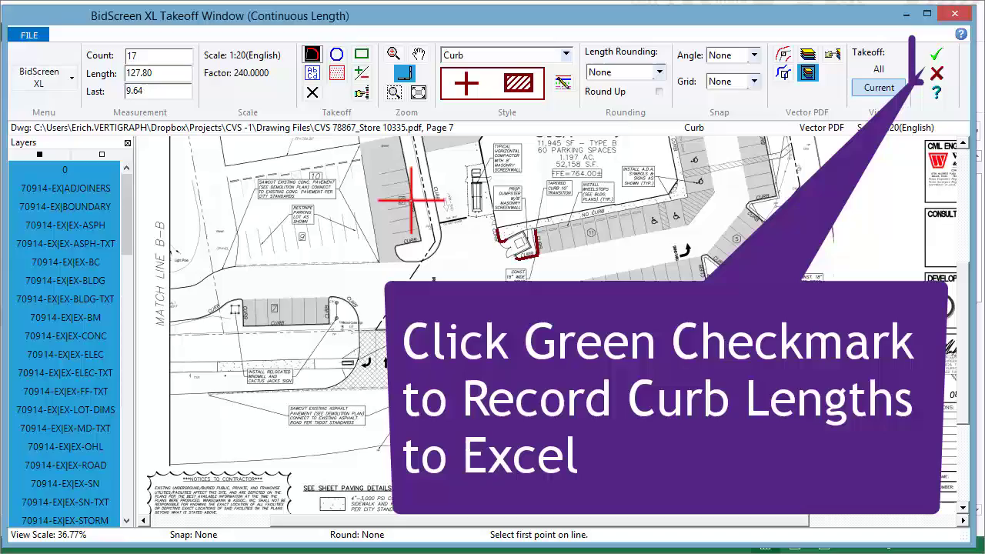
click(939, 56)
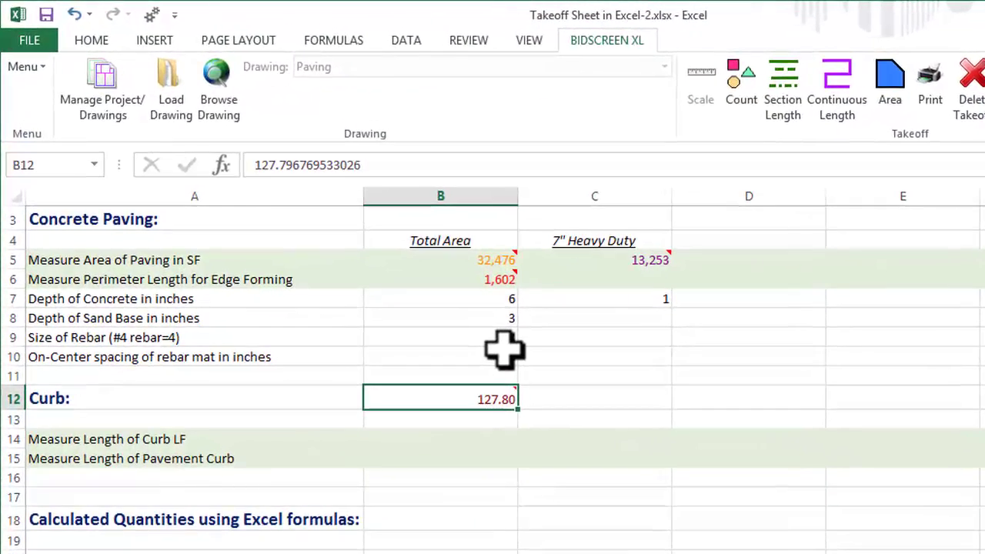
- Multi-select paving area B5, heavy-duty area C5 and perimeter B6
click(472, 262)
key(ctrl)
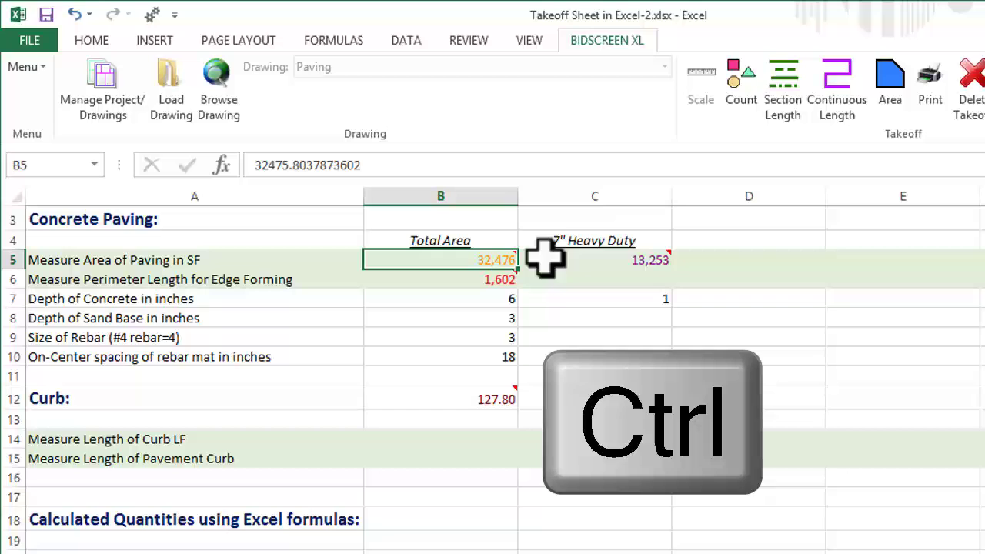
ctrl+click(562, 260)
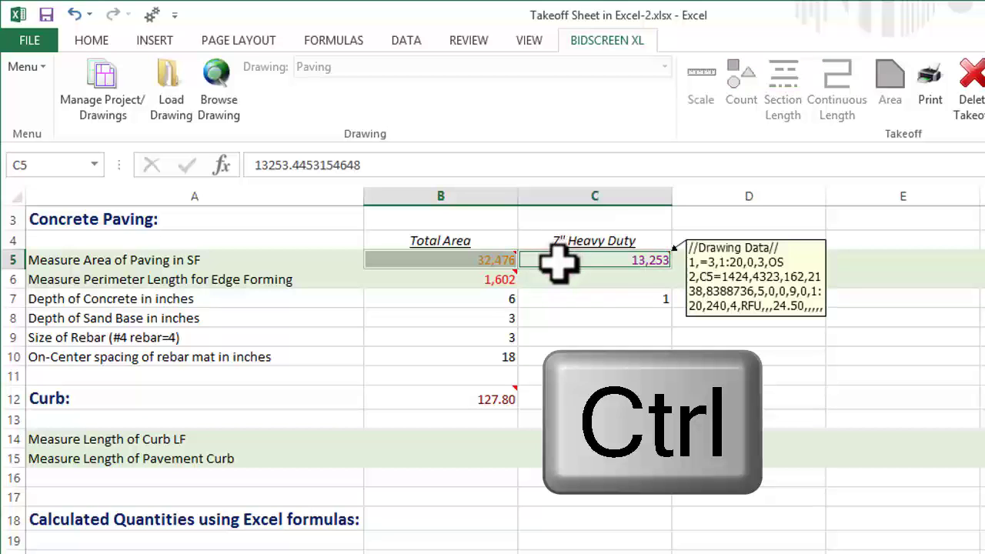
ctrl+click(501, 281)
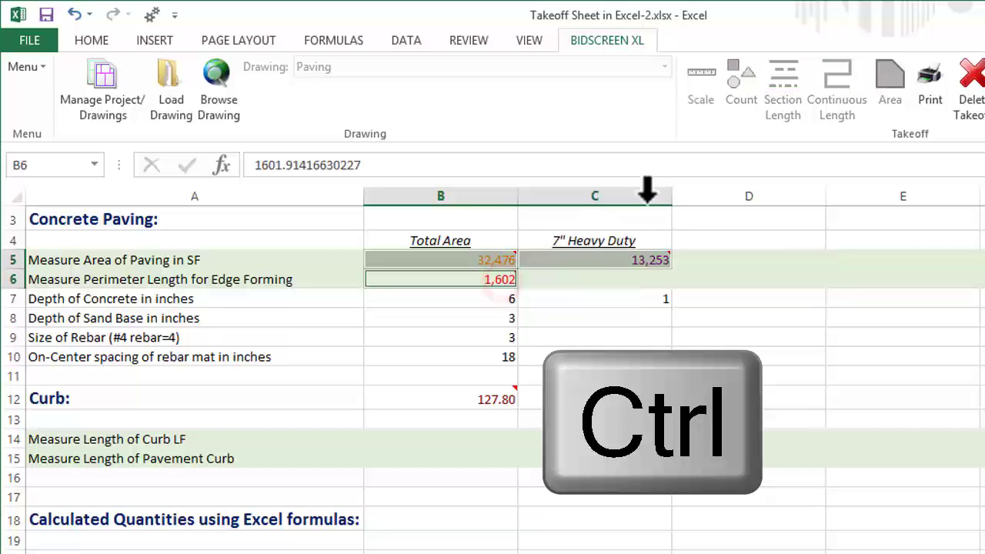